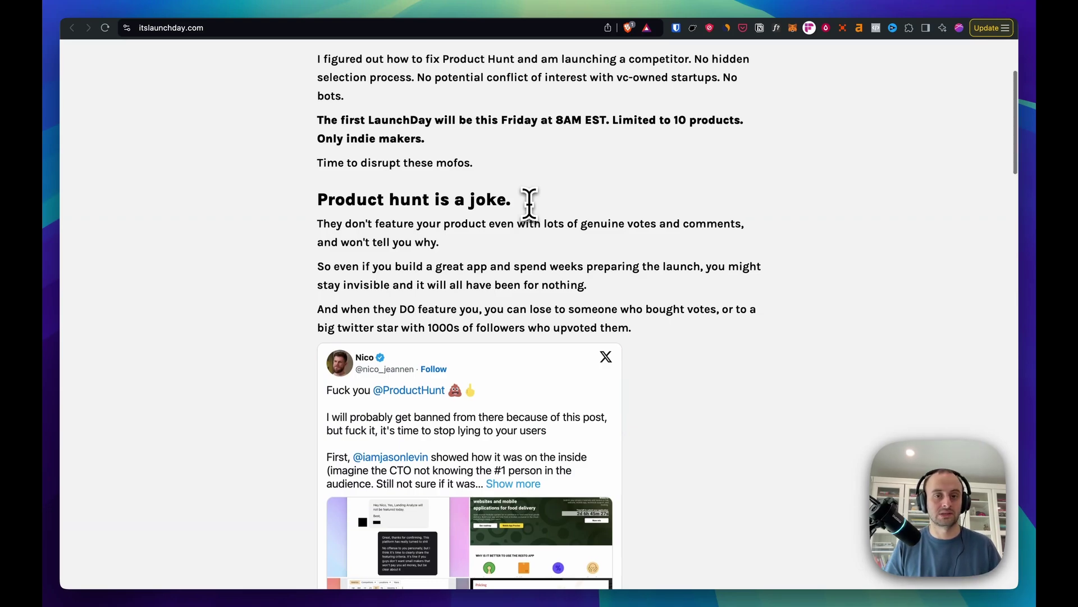
scroll(530, 204, up, 3)
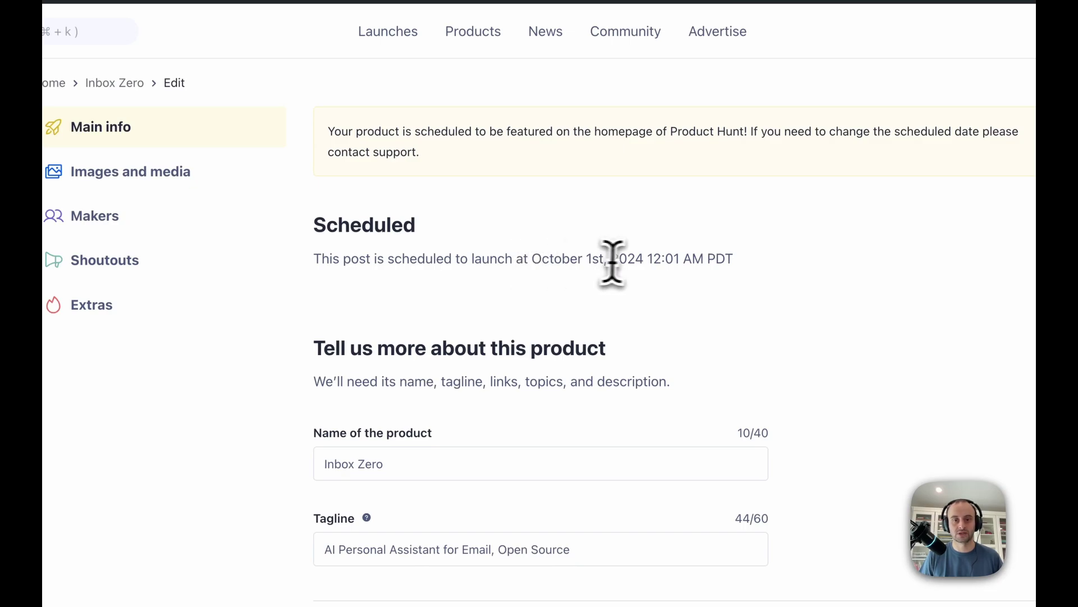
Step: Review the scheduled launch time, product name and tagline in the Inbox Zero post's main info
drag(647, 260, 734, 270)
click(738, 265)
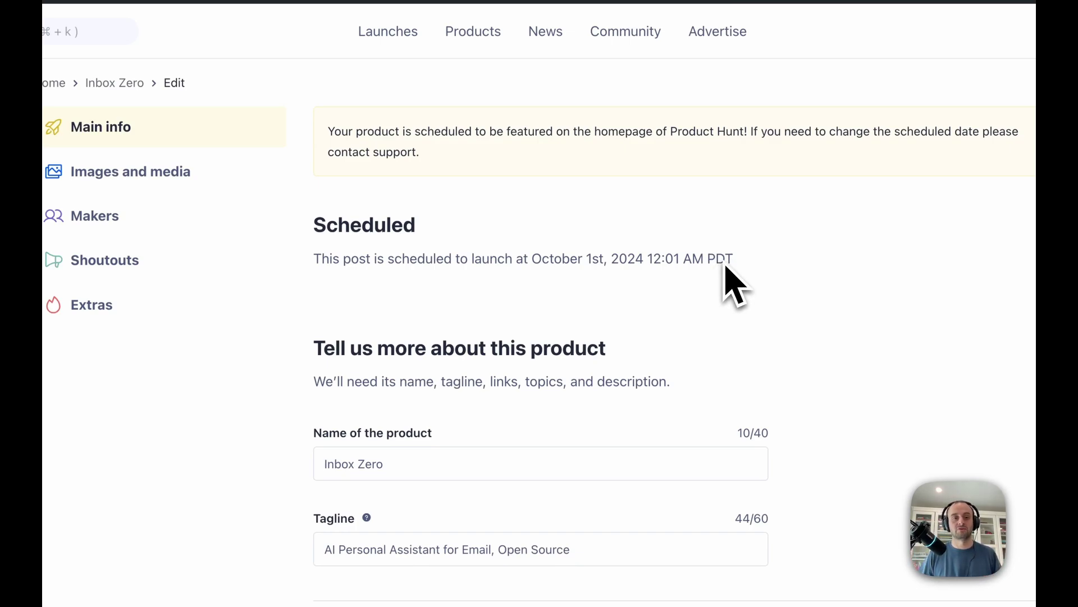
scroll(733, 284, down, 3)
scroll(601, 320, down, 1)
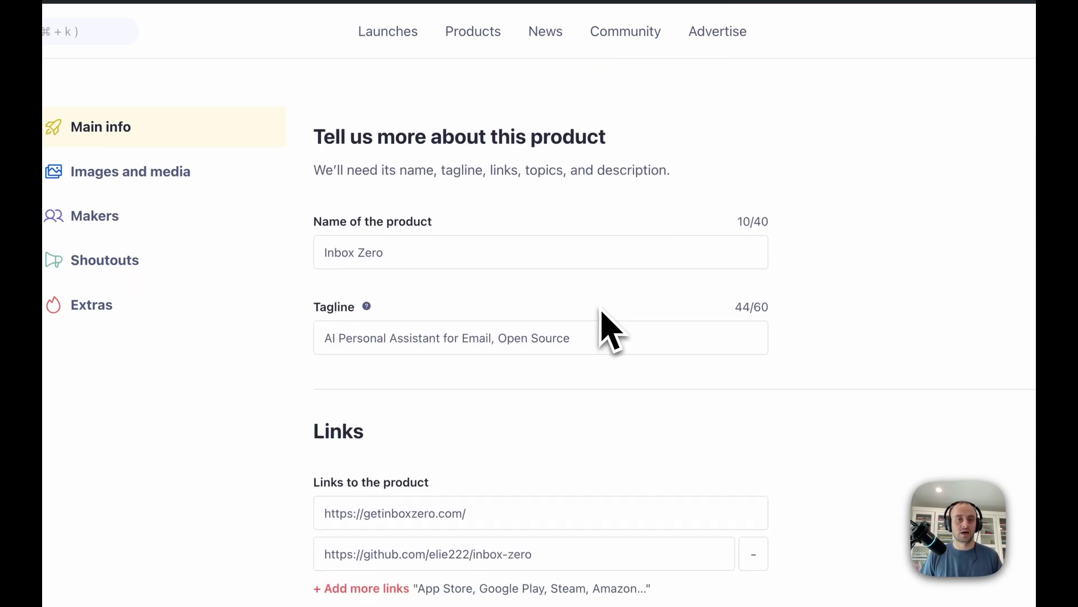
click(487, 258)
click(443, 334)
click(584, 336)
triple_click(585, 336)
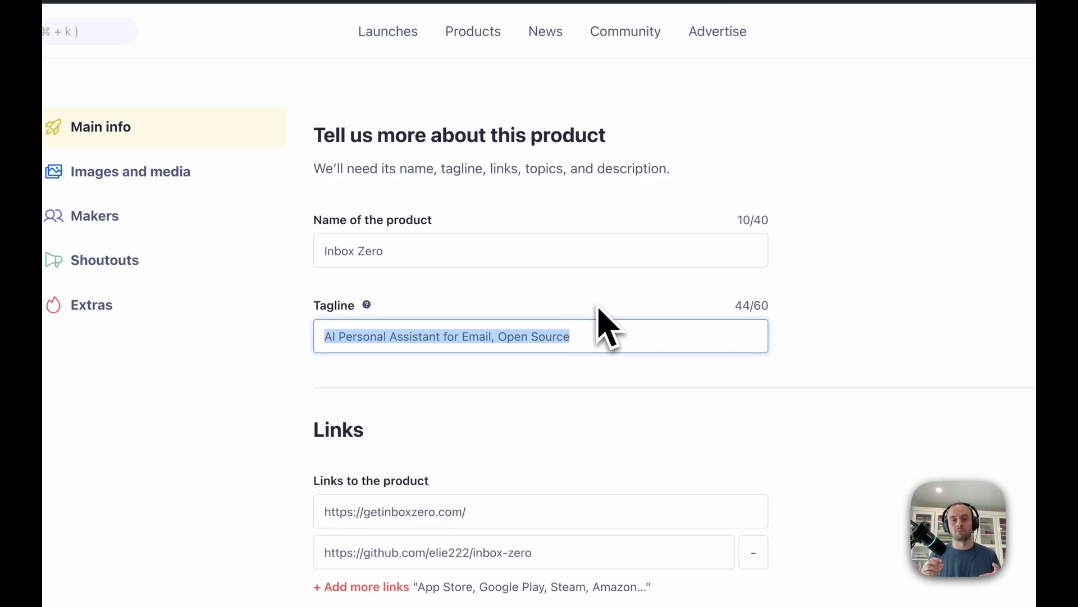
click(251, 455)
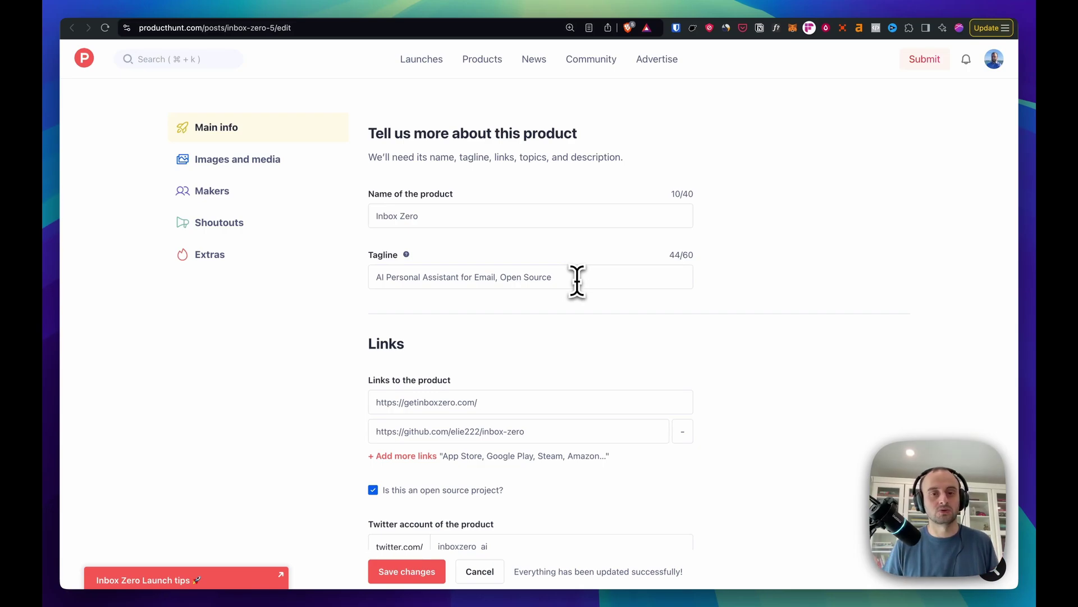
Step: Read the help hint for the Tagline field and compare it with the product's current tagline
scroll(352, 389, down, 3)
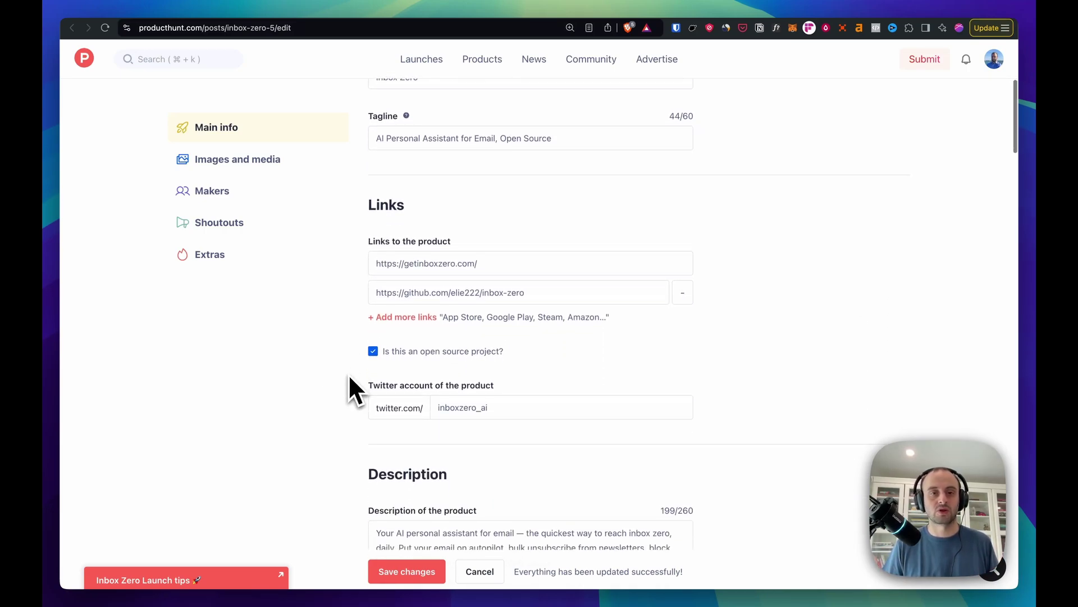
mouse_move(406, 116)
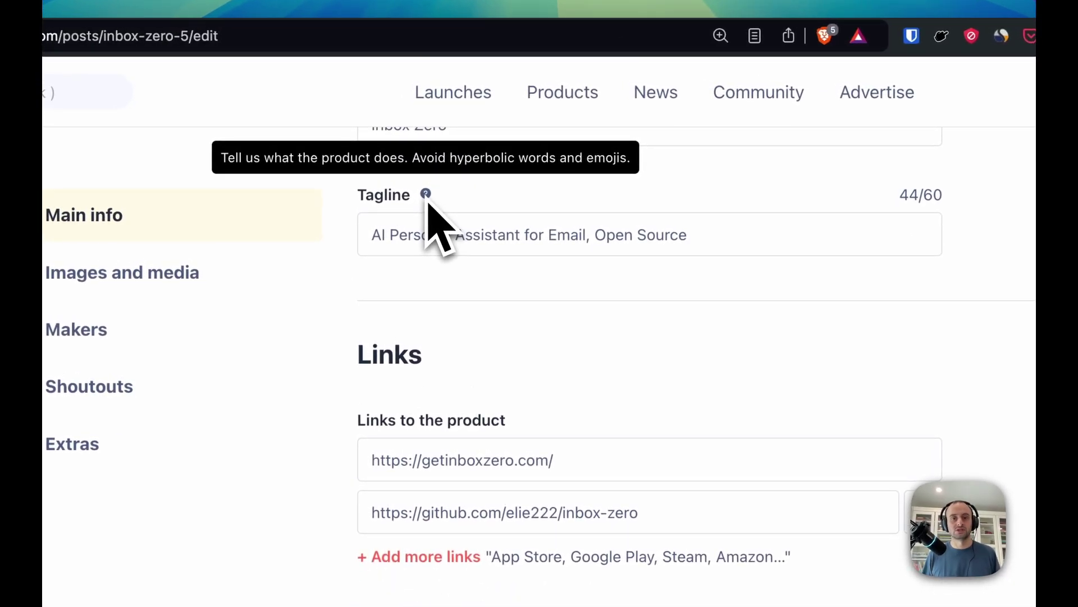
scroll(303, 308, down, 3)
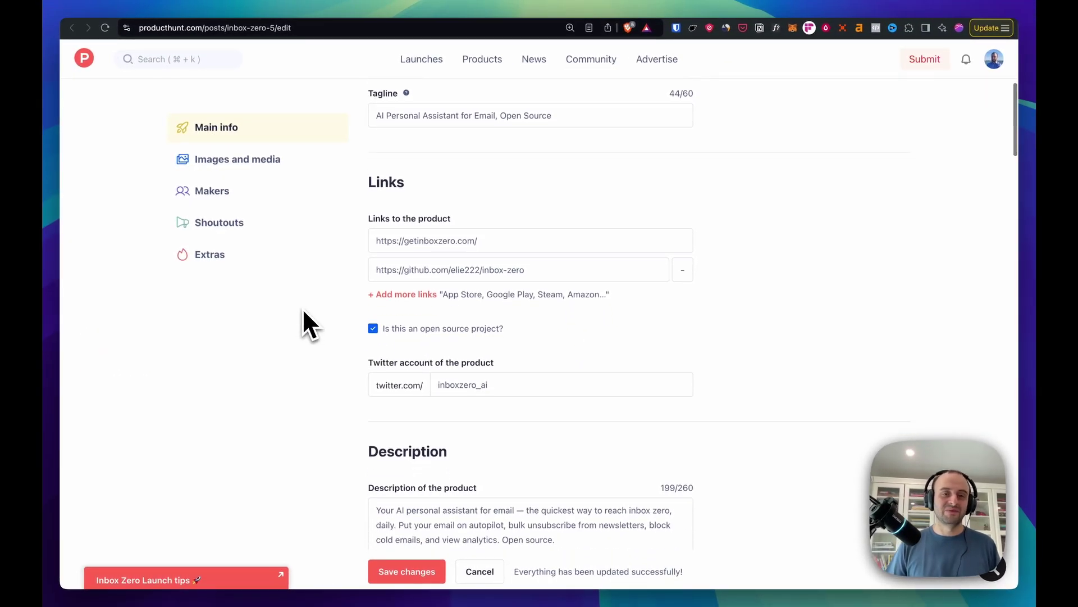
scroll(304, 306, up, 2)
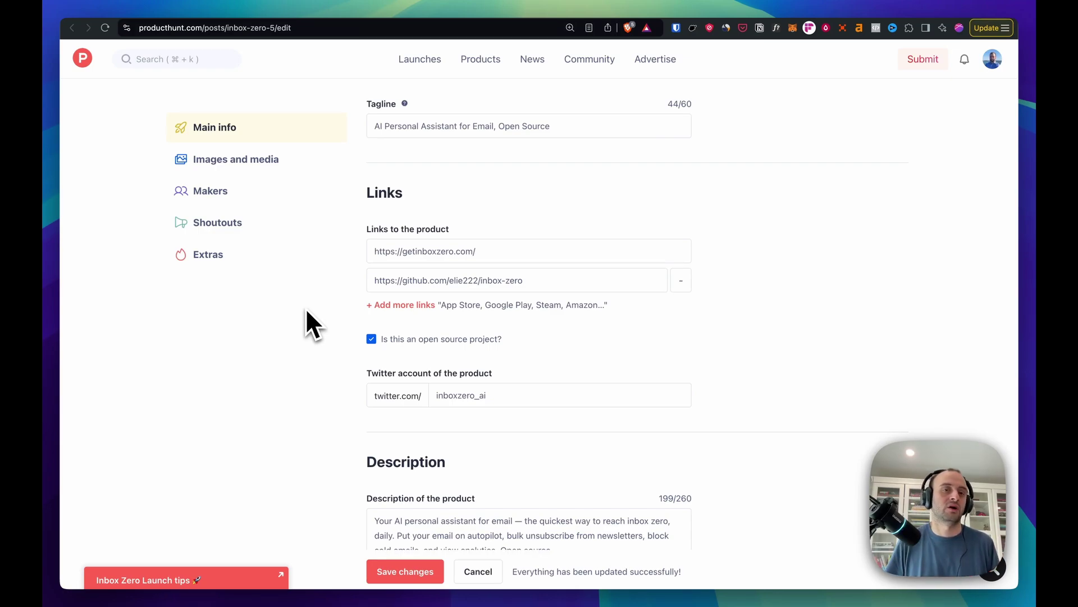
scroll(558, 155, up, 2)
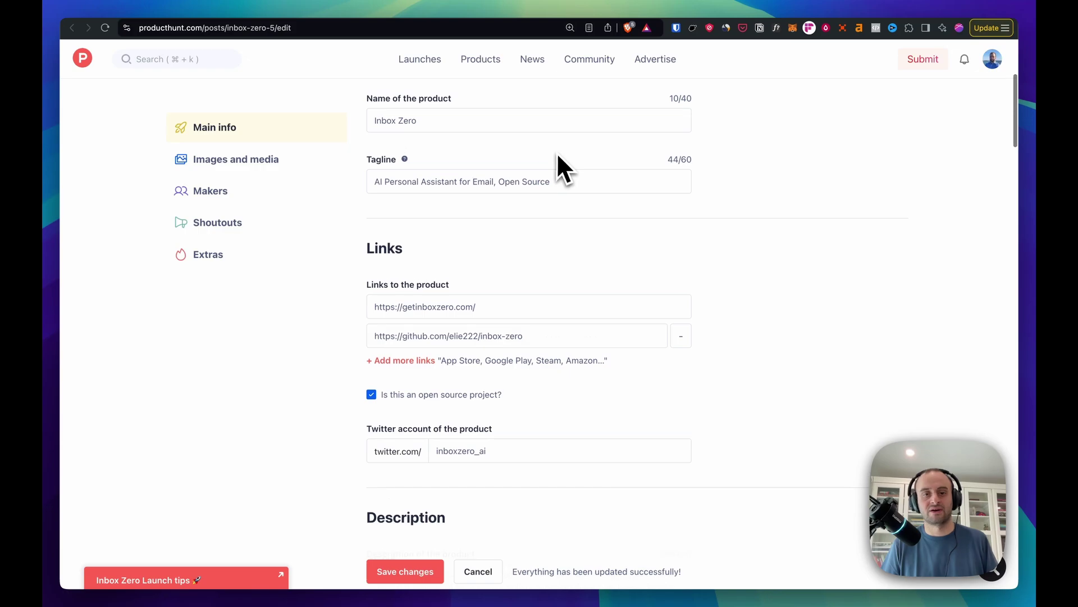
Step: Examine the product links, open source setting and Twitter account in the Links section
scroll(546, 242, down, 4)
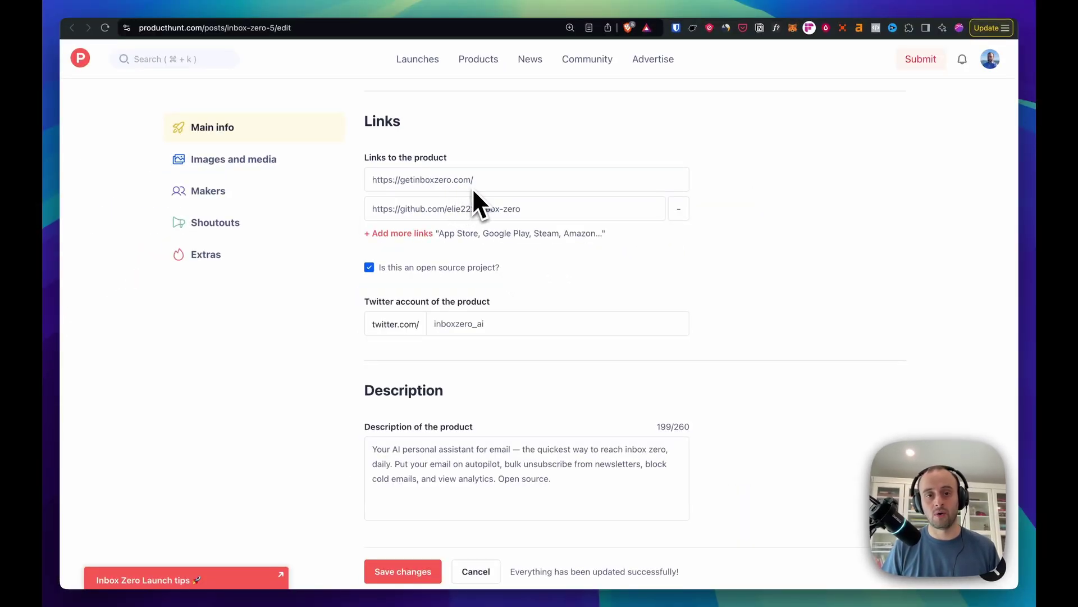
scroll(466, 202, down, 1)
double_click(477, 305)
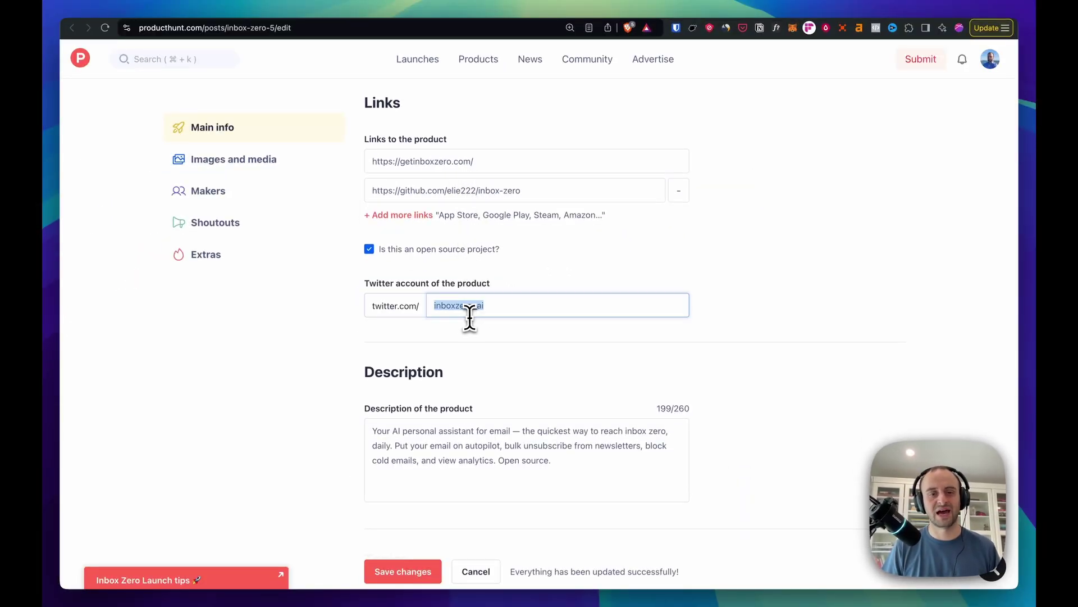
click(308, 386)
Step: Read the description of the product in the Description section
scroll(307, 387, down, 3)
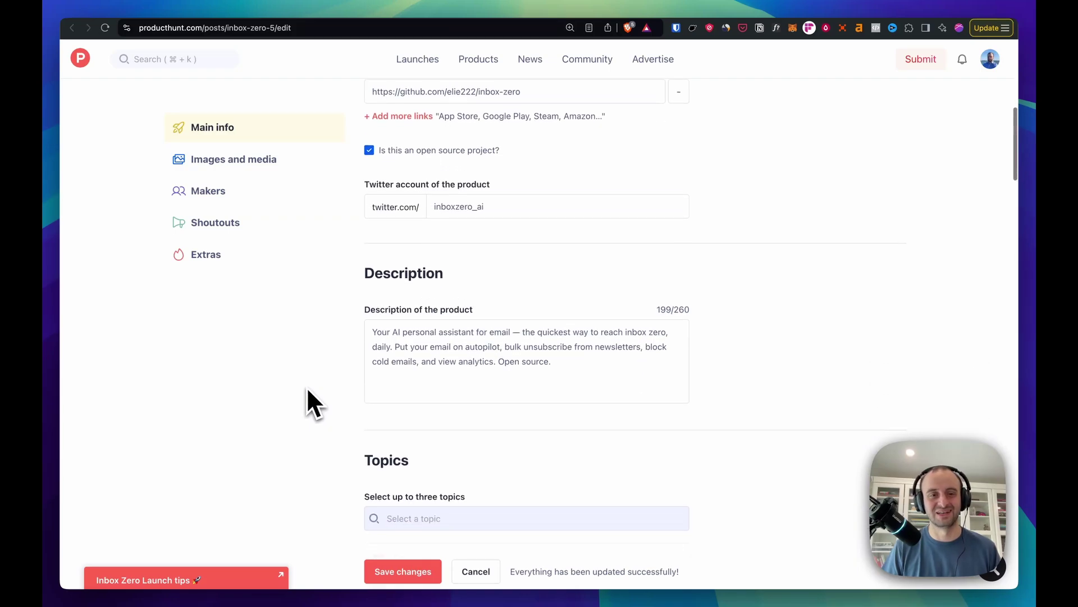
scroll(541, 177, down, 1)
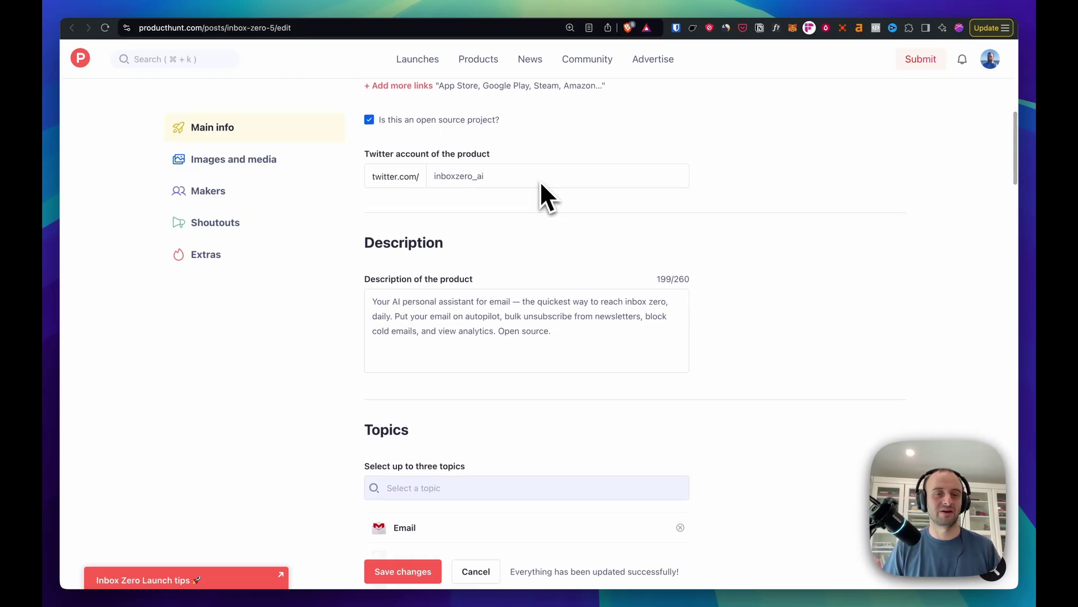
scroll(584, 337, down, 1)
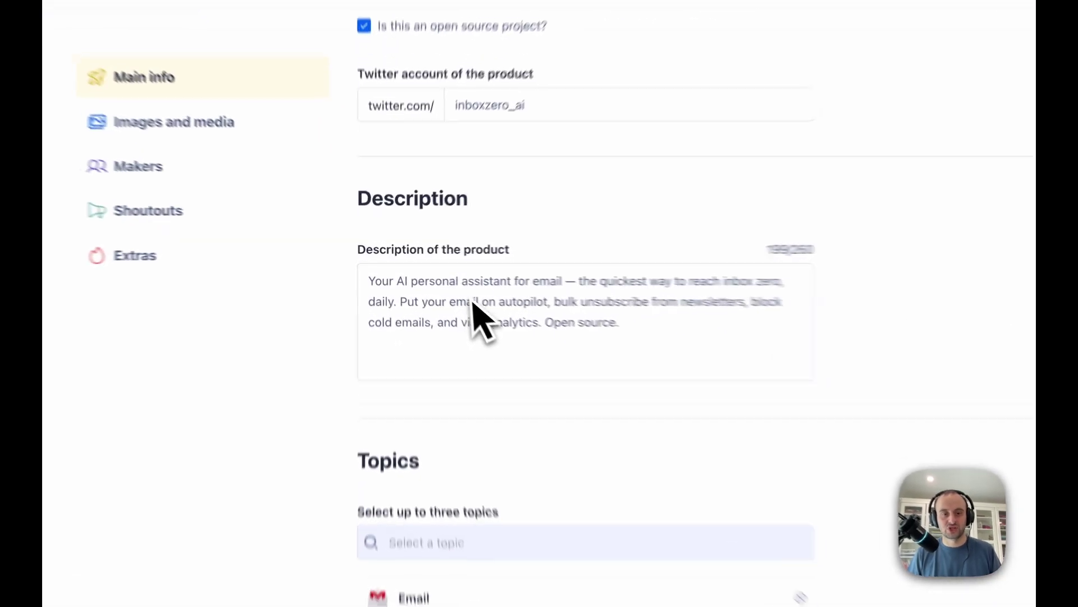
drag(702, 349, 313, 284)
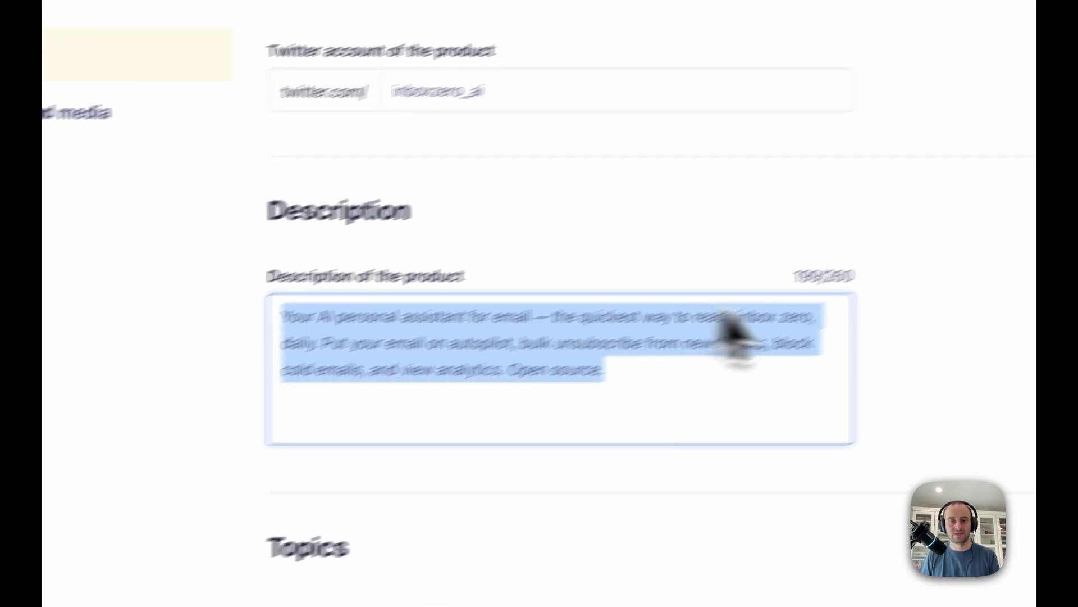
click(783, 361)
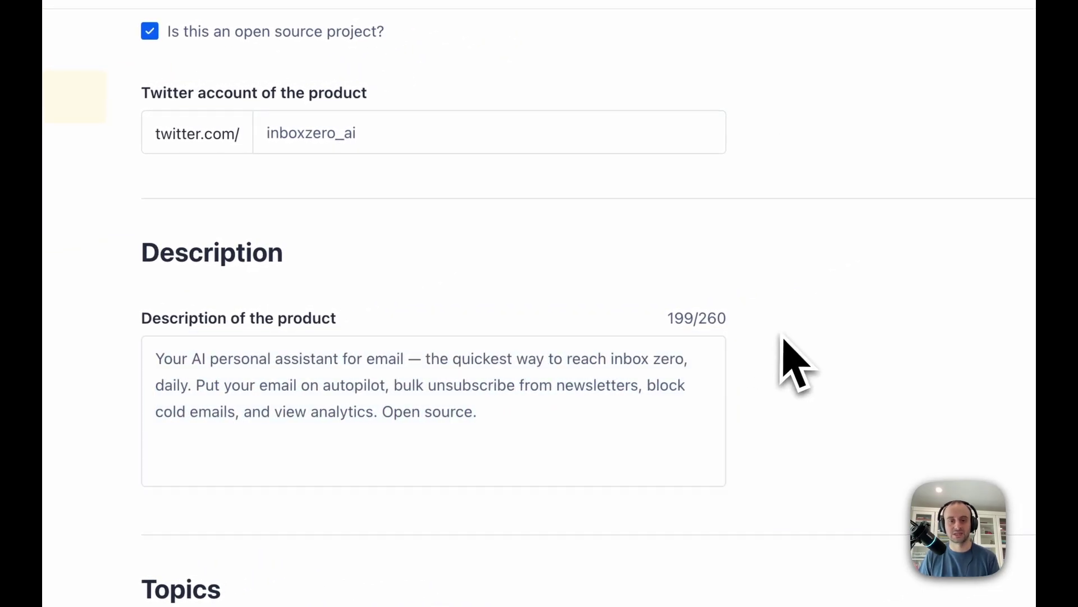
scroll(792, 357, down, 3)
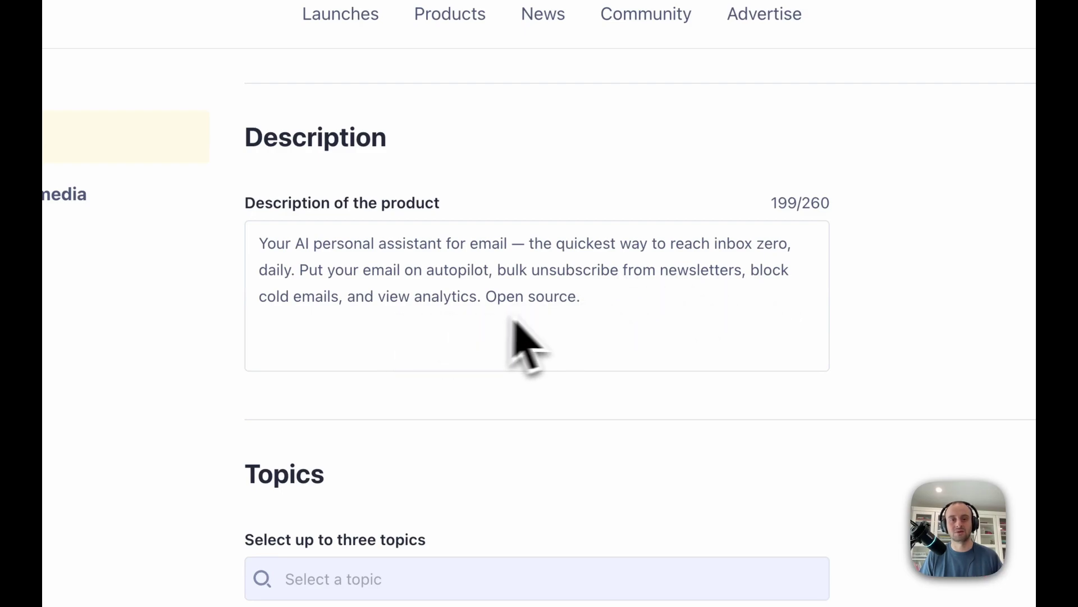
Step: Review the topics selected for the Inbox Zero launch
scroll(540, 339, down, 2)
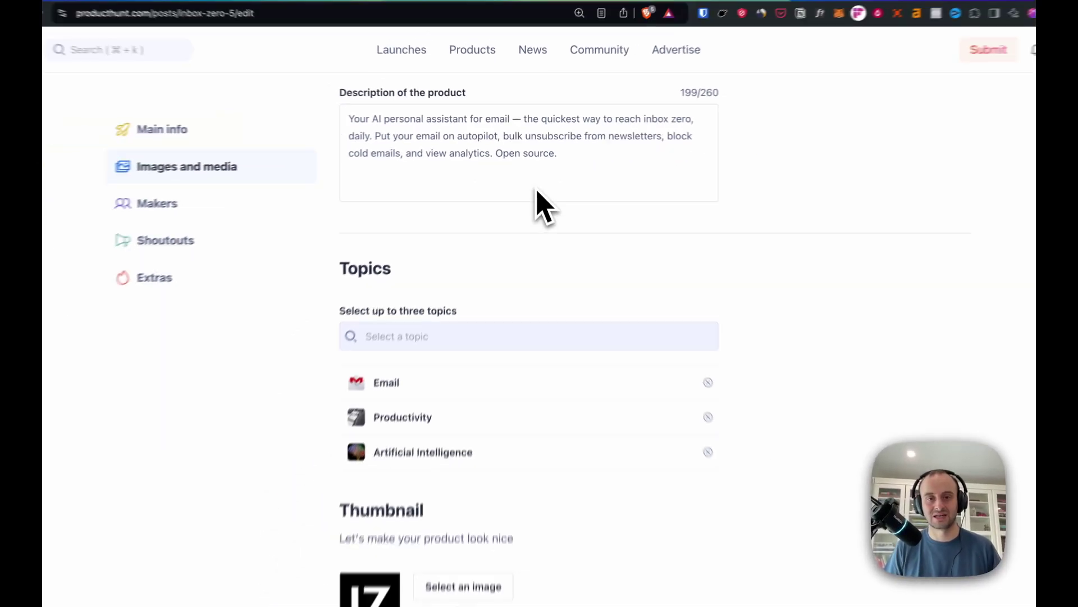
scroll(487, 220, down, 3)
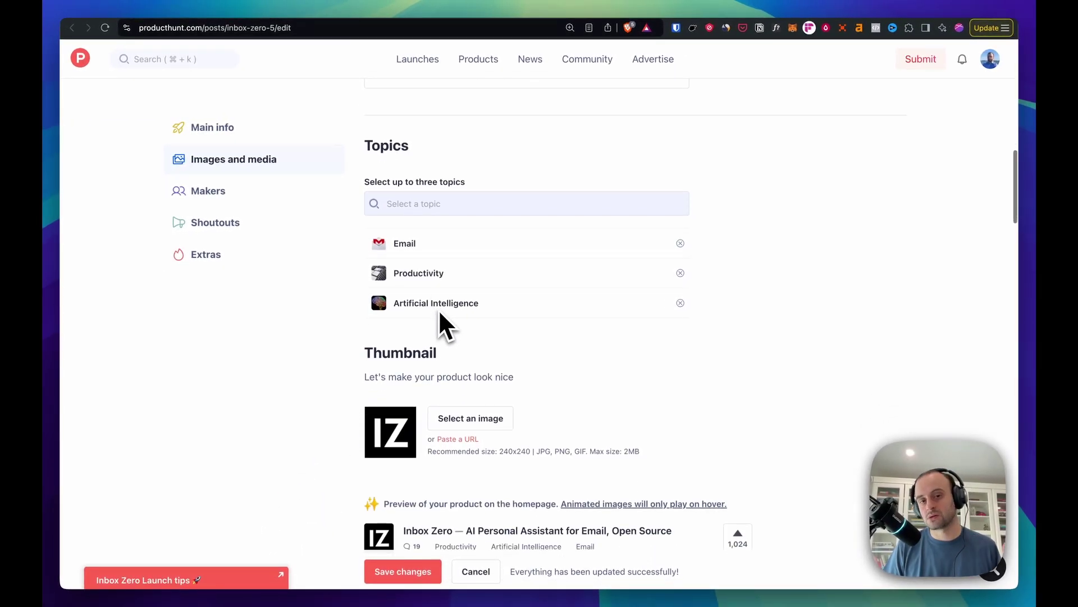
scroll(444, 317, down, 2)
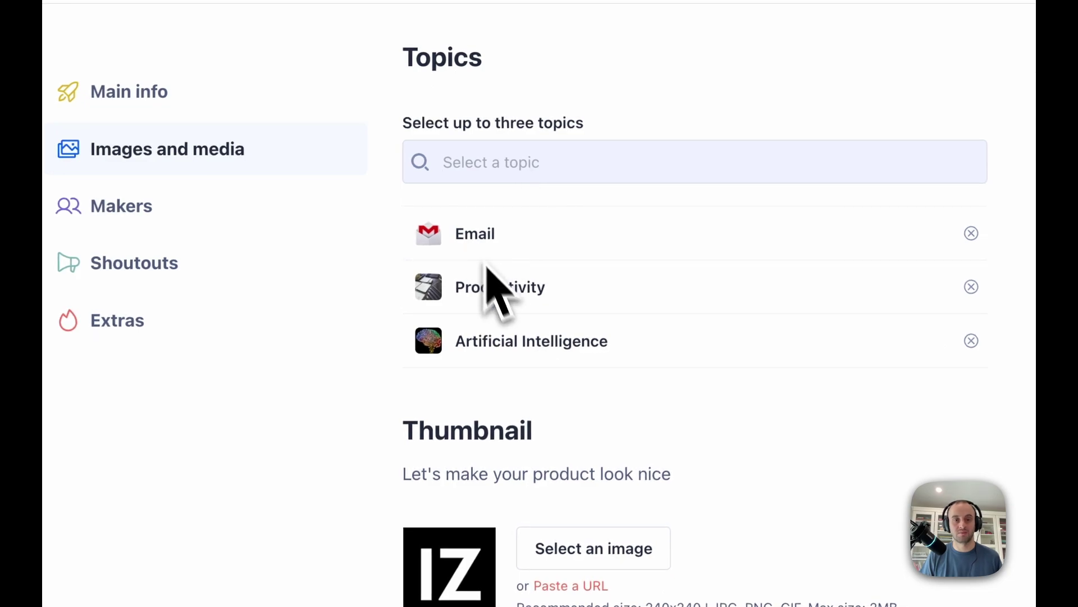
scroll(564, 352, down, 2)
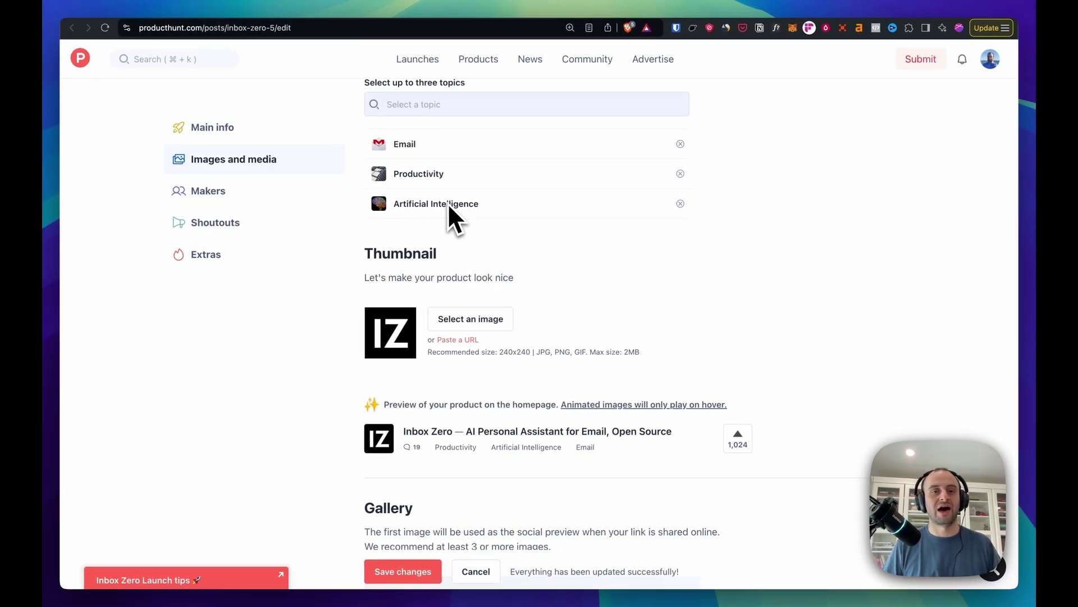
Step: Examine the thumbnail with its homepage preview and the gallery images of the upcoming launch
scroll(478, 211, down, 3)
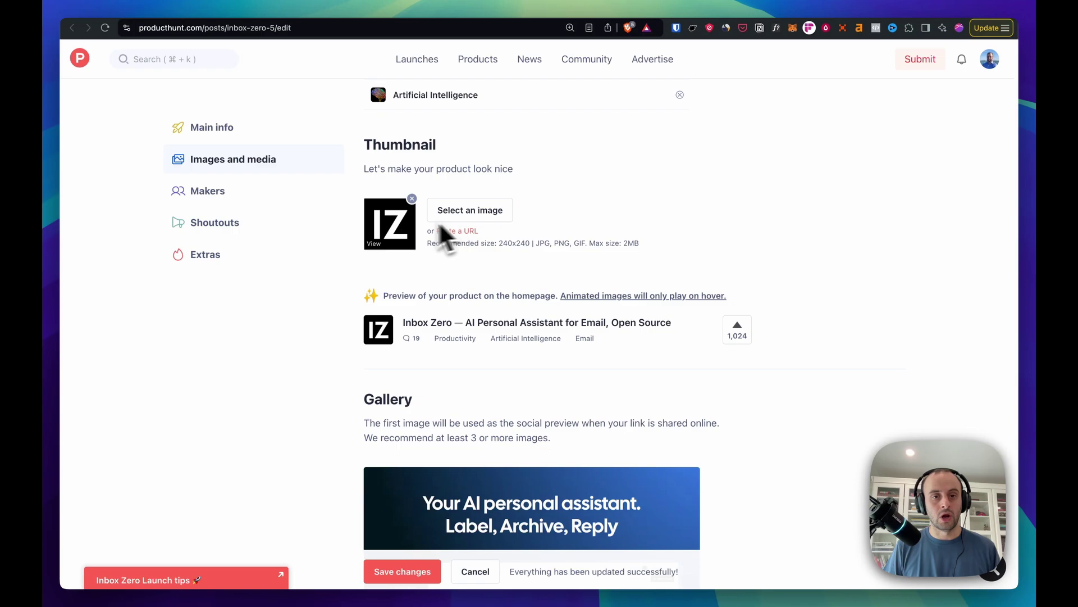
scroll(406, 231, down, 3)
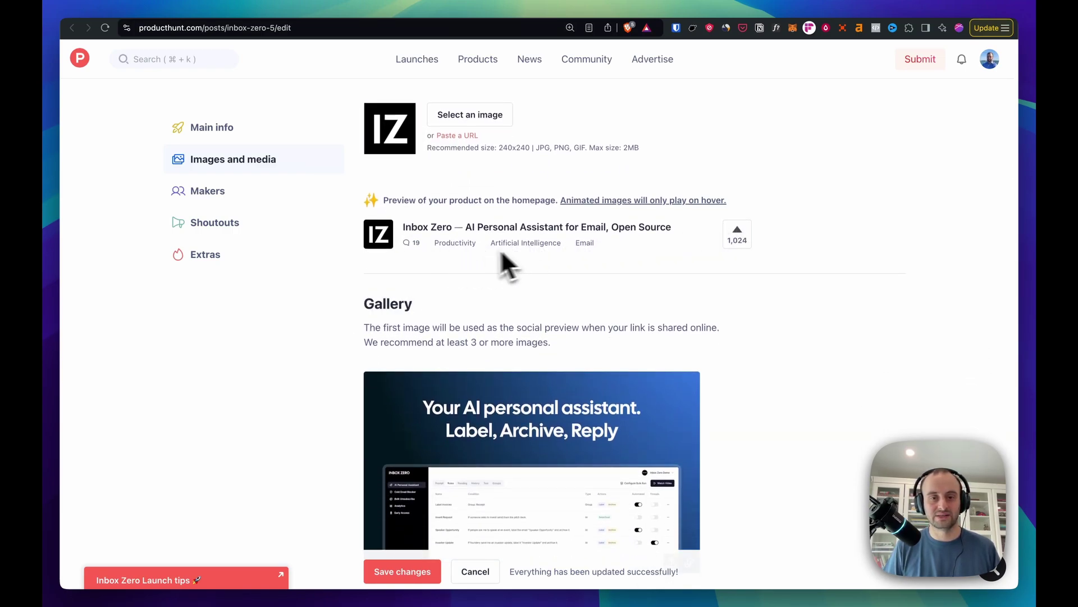
scroll(541, 254, down, 5)
scroll(478, 298, down, 1)
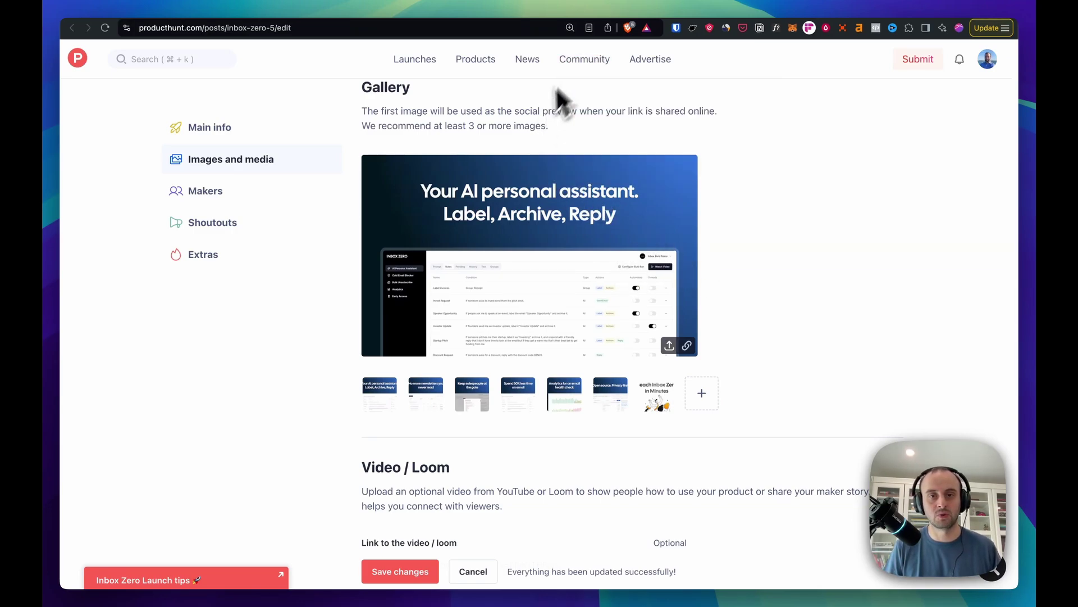
Step: Switch to the previous Inbox Zero launch page and look through its gallery images
key(super+bracketleft)
scroll(489, 385, down, 3)
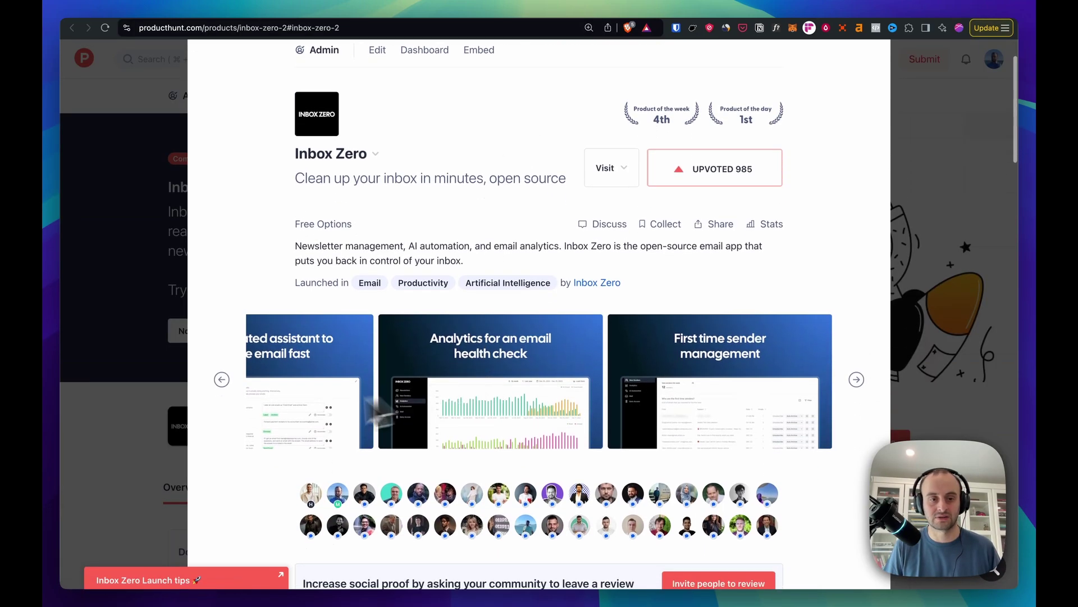
scroll(505, 381, left, 10)
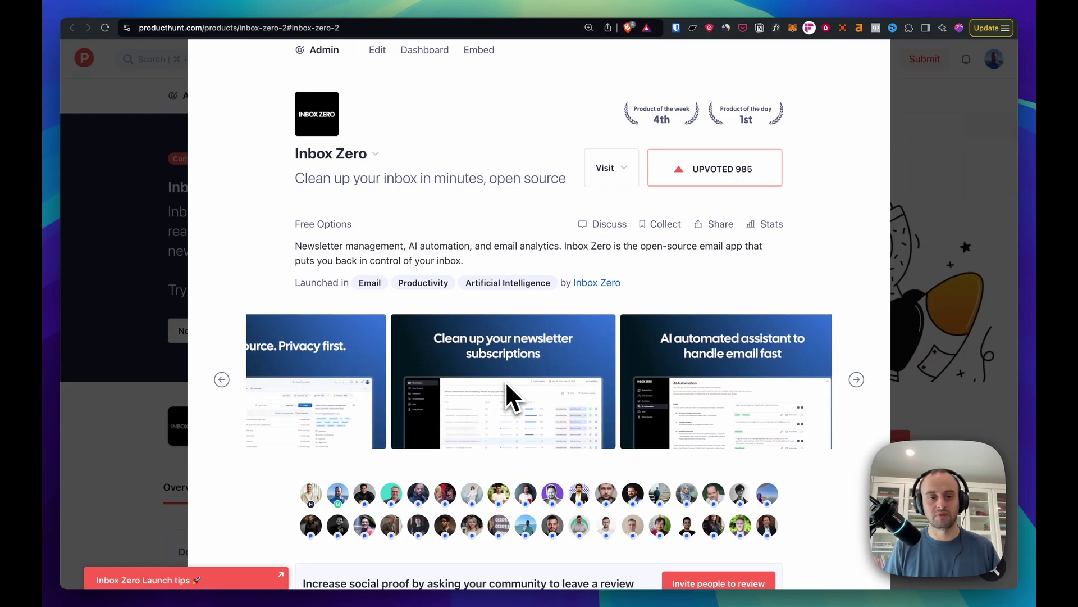
scroll(520, 393, right, 5)
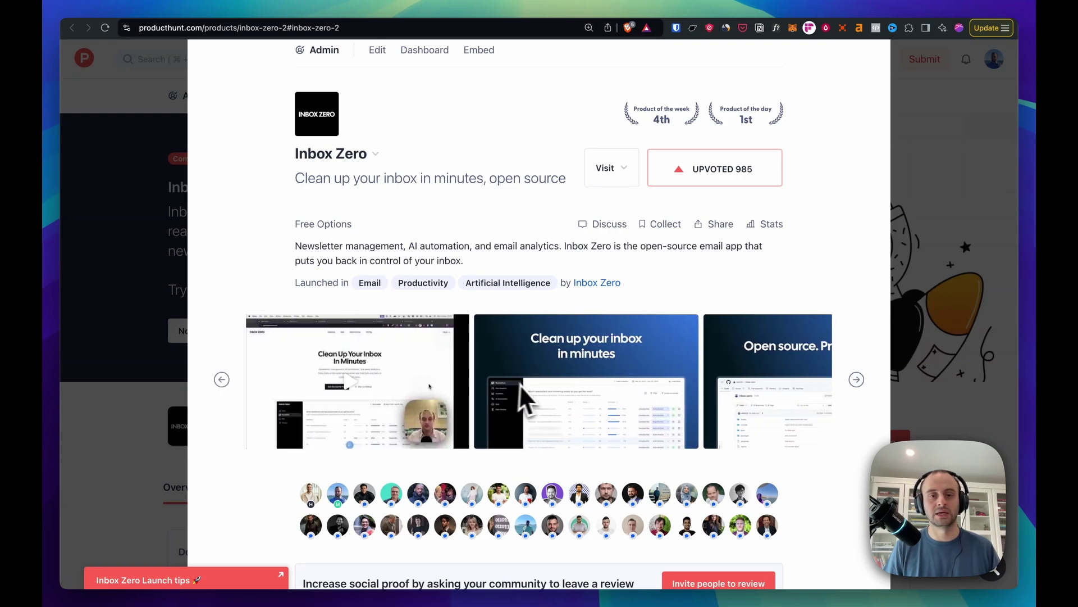
scroll(529, 383, right, 2)
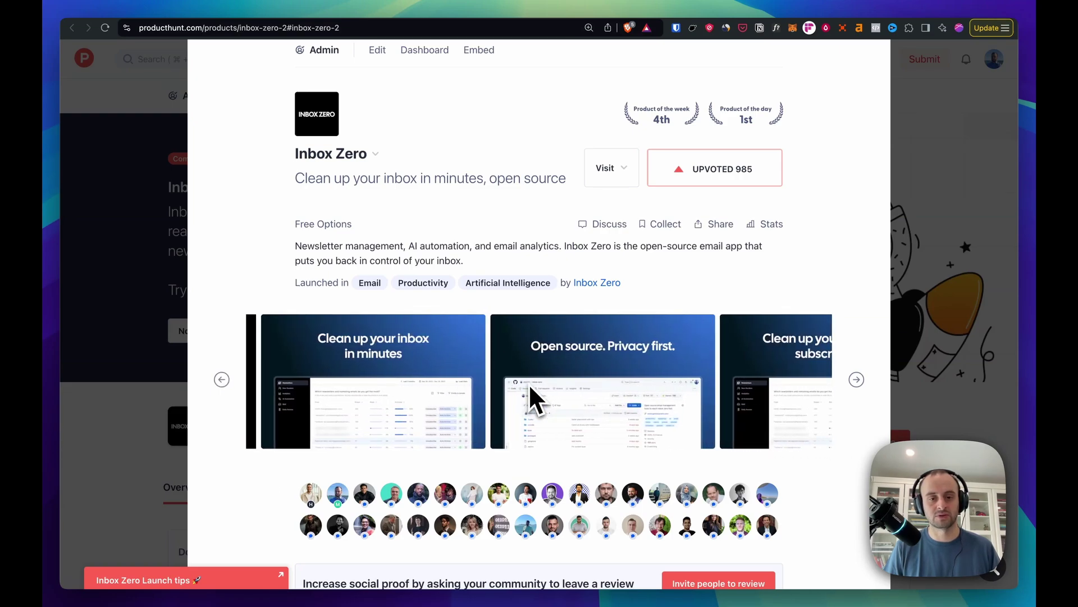
Step: View the "Clean up your inbox in minutes" gallery image enlarged, and close the enlarged view
click(420, 393)
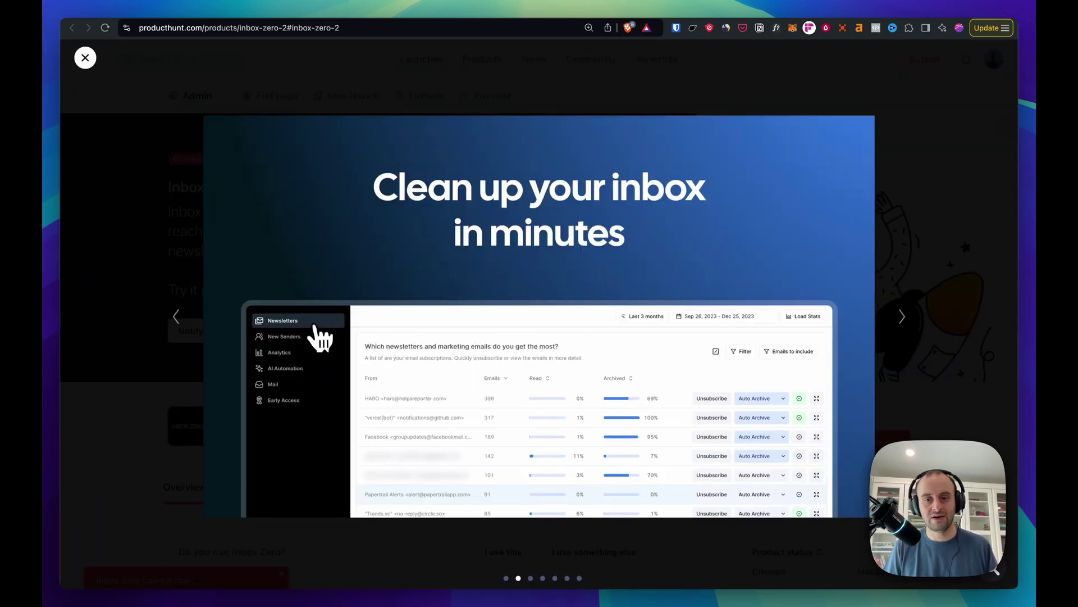
click(89, 62)
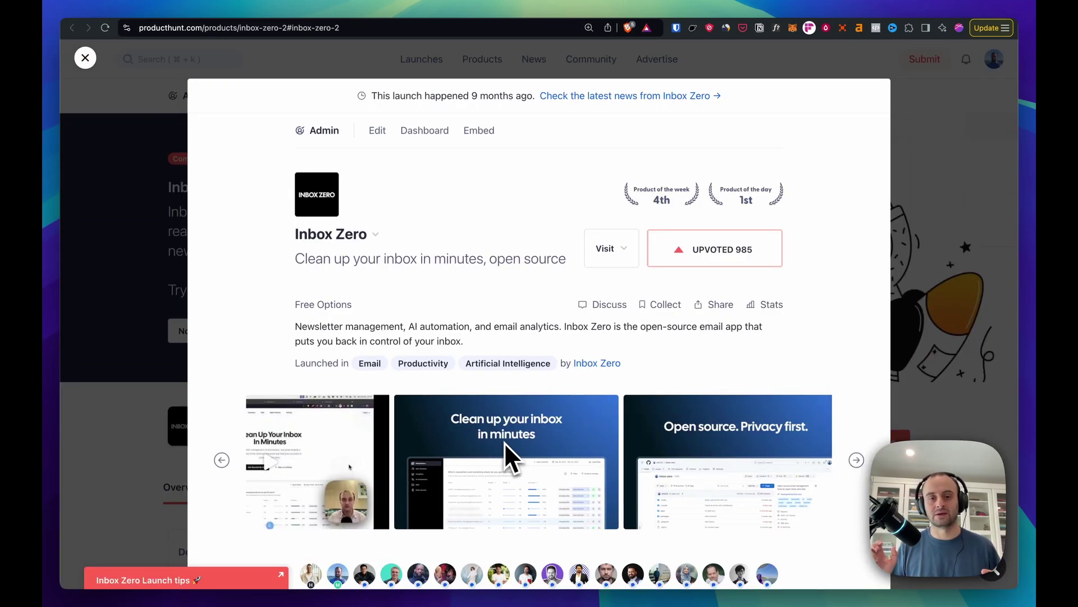
Step: Compare the remaining gallery images of the previous launch, and close its launch overlay
scroll(665, 449, right, 6)
scroll(667, 450, right, 10)
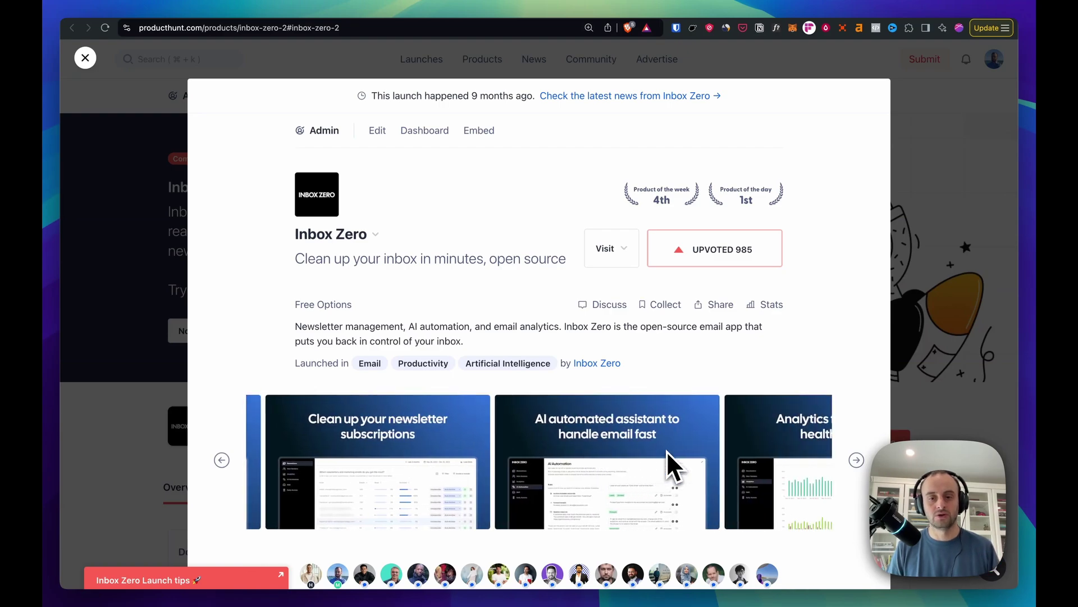
scroll(551, 452, left, 15)
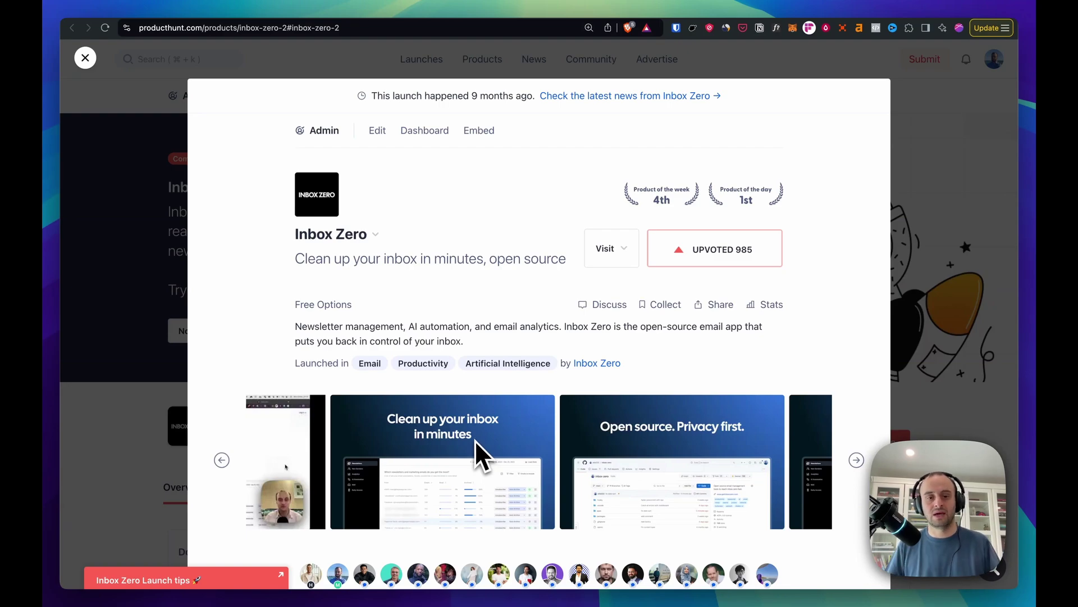
scroll(514, 433, right, 5)
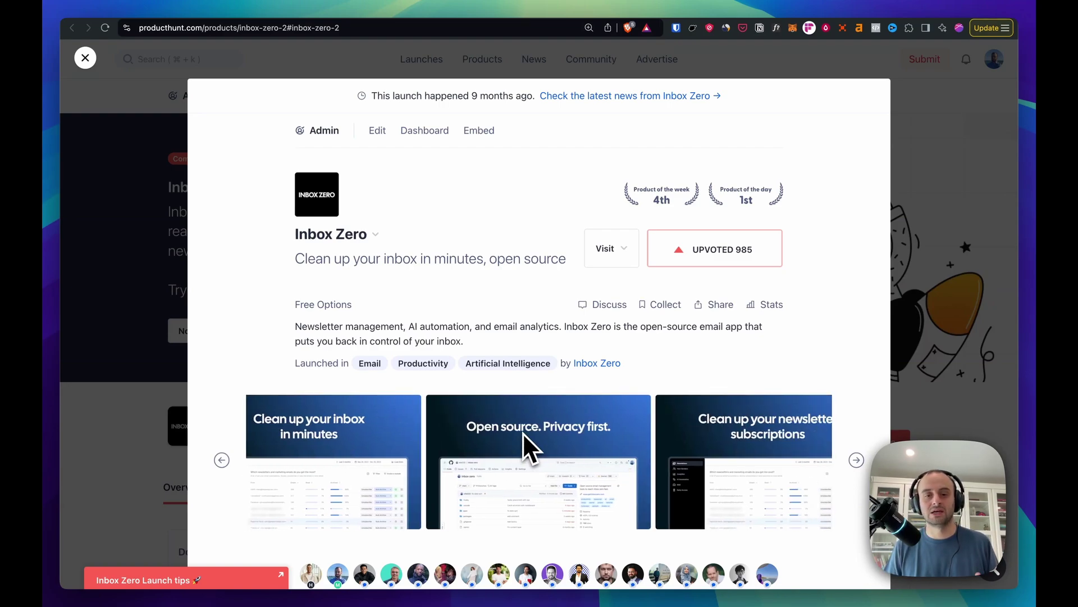
click(145, 265)
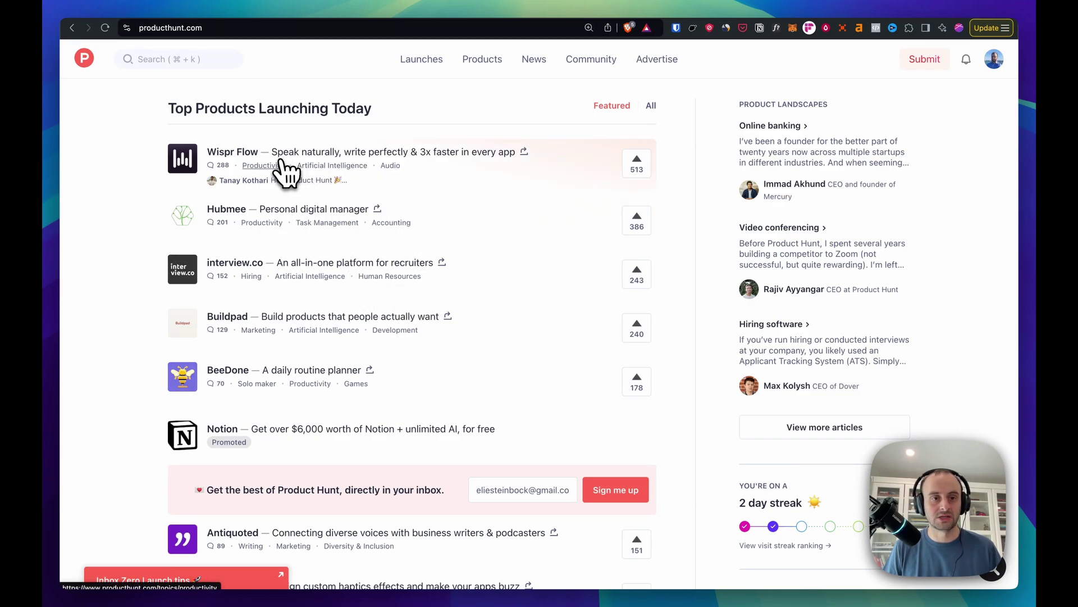
Step: Open the Wispr Flow launch from today's top products and upvote it
click(238, 169)
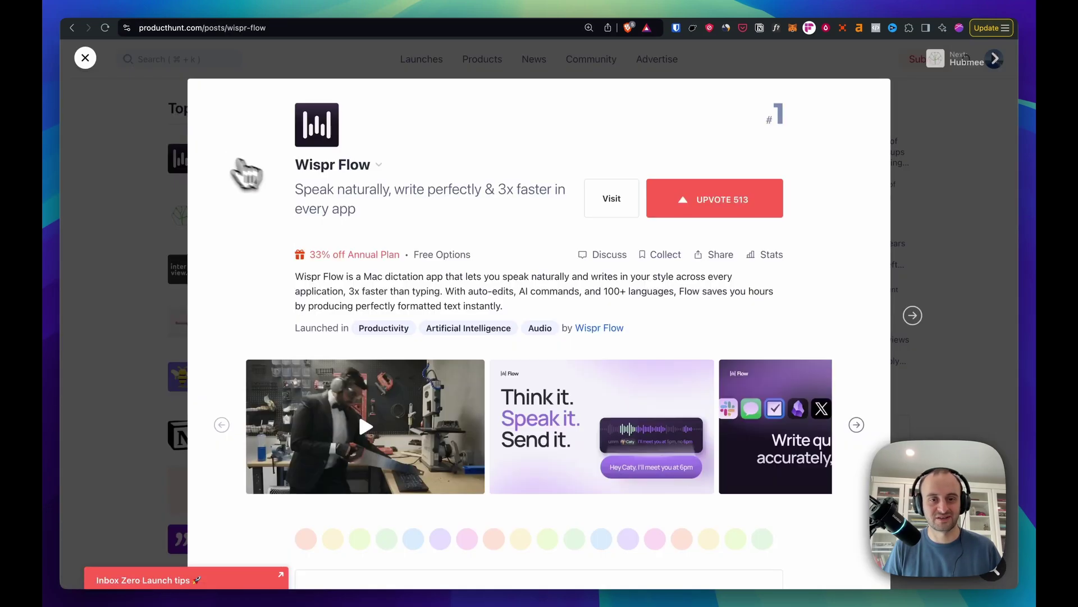
click(766, 202)
Step: Look through the gallery images of the Wispr Flow launch, and close its launch overlay
scroll(494, 365, down, 2)
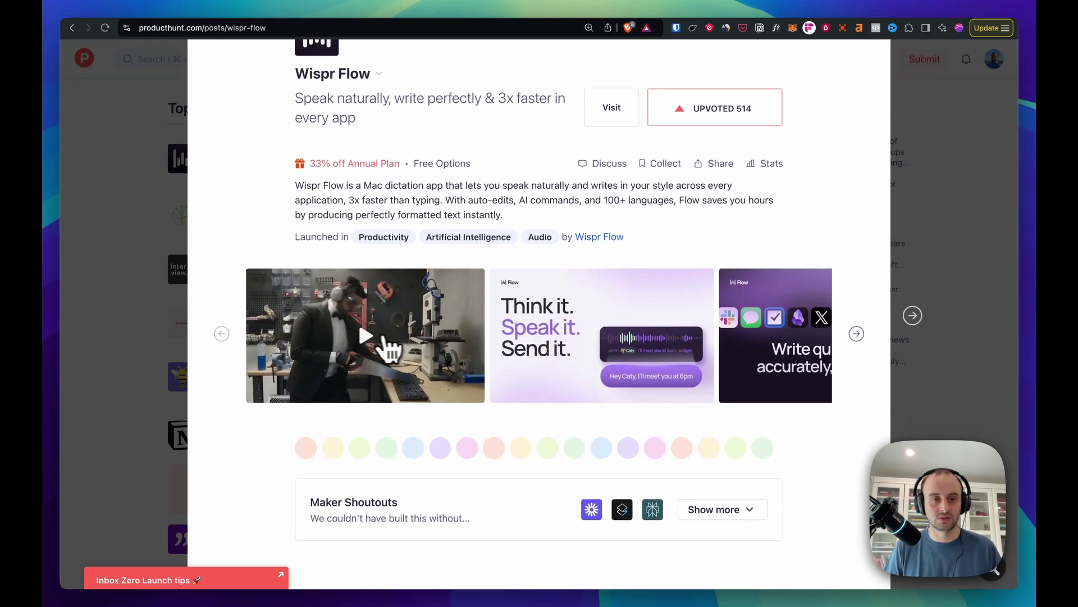
scroll(396, 354, right, 2)
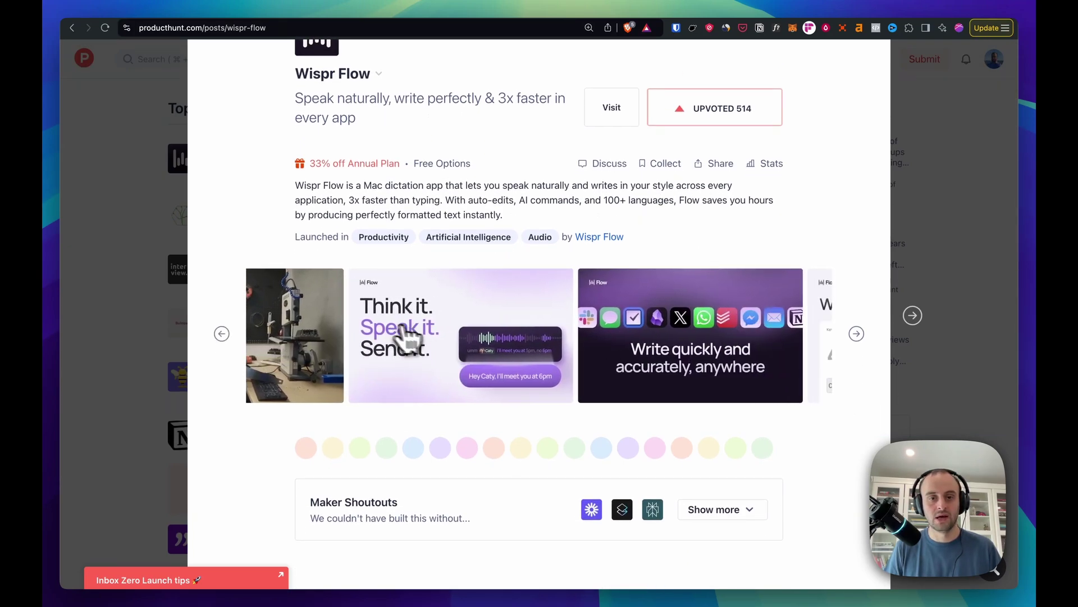
scroll(410, 351, right, 5)
scroll(511, 340, right, 3)
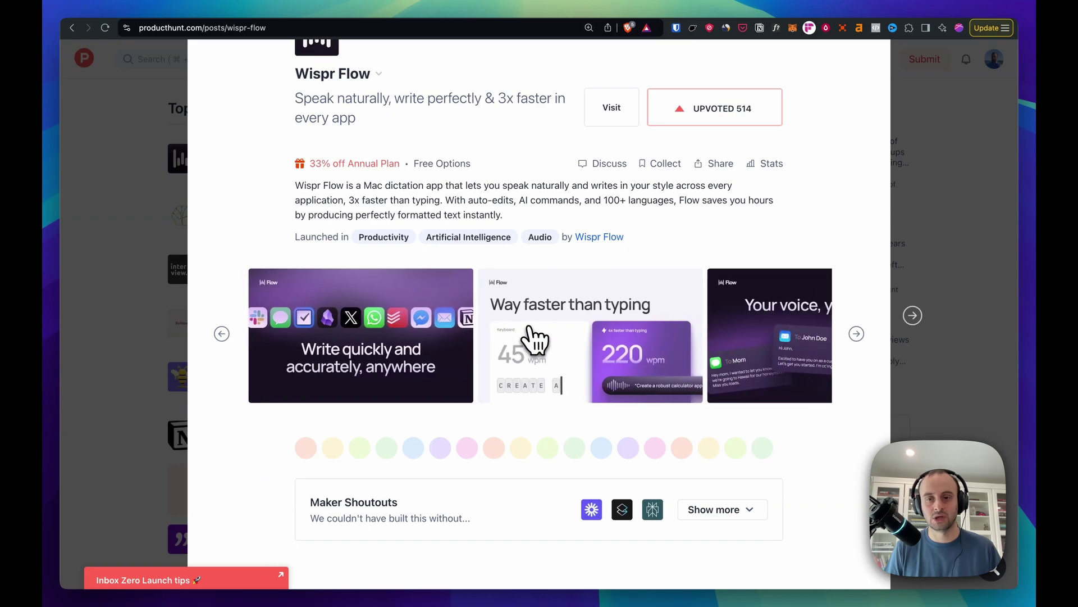
scroll(528, 337, left, 8)
scroll(523, 331, right, 2)
scroll(514, 329, right, 4)
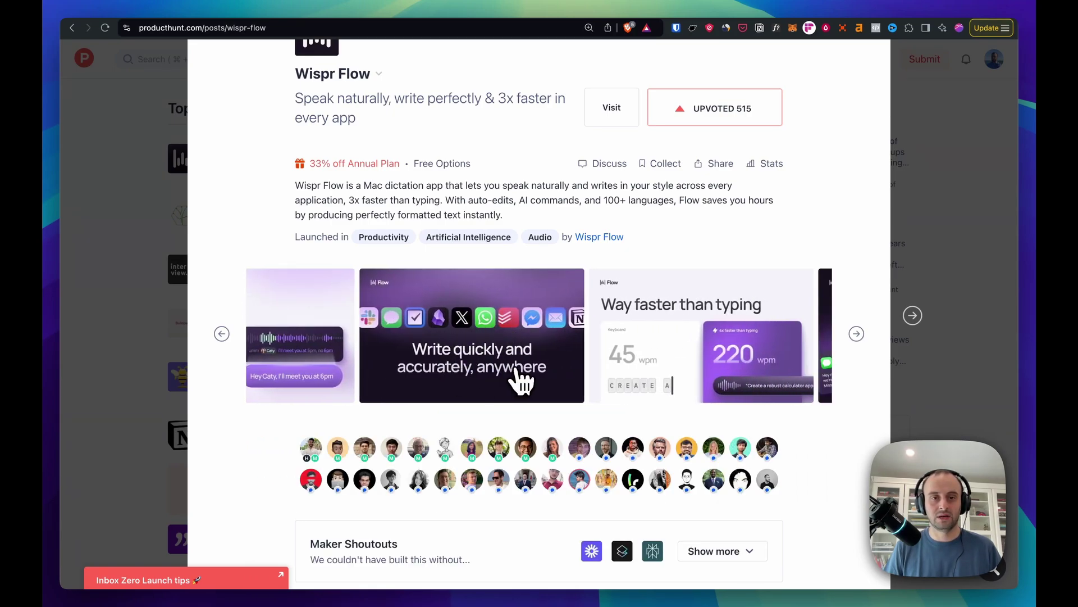
scroll(396, 208, up, 3)
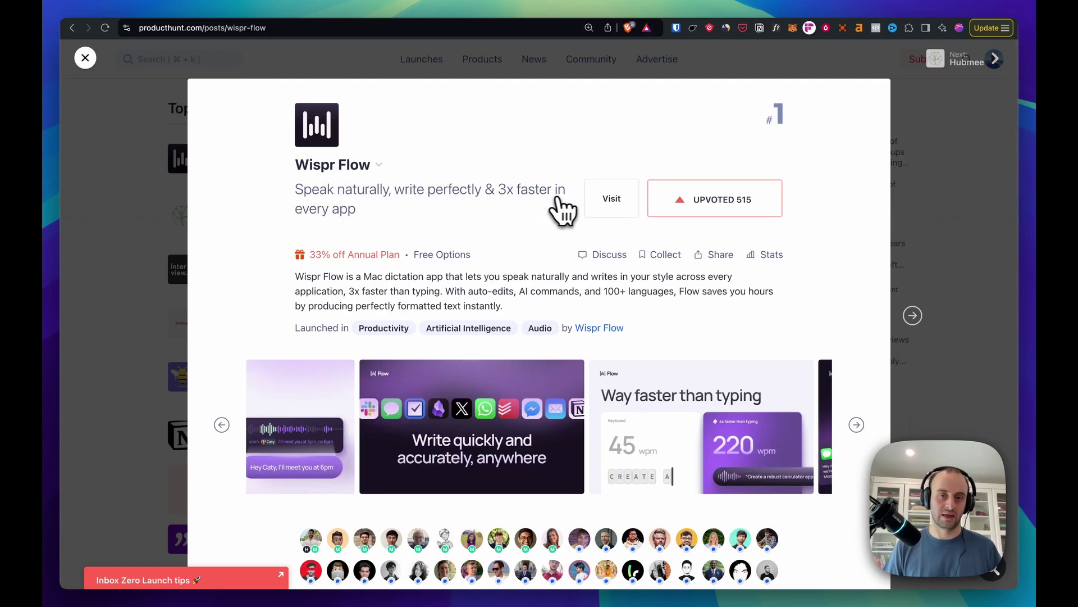
click(129, 307)
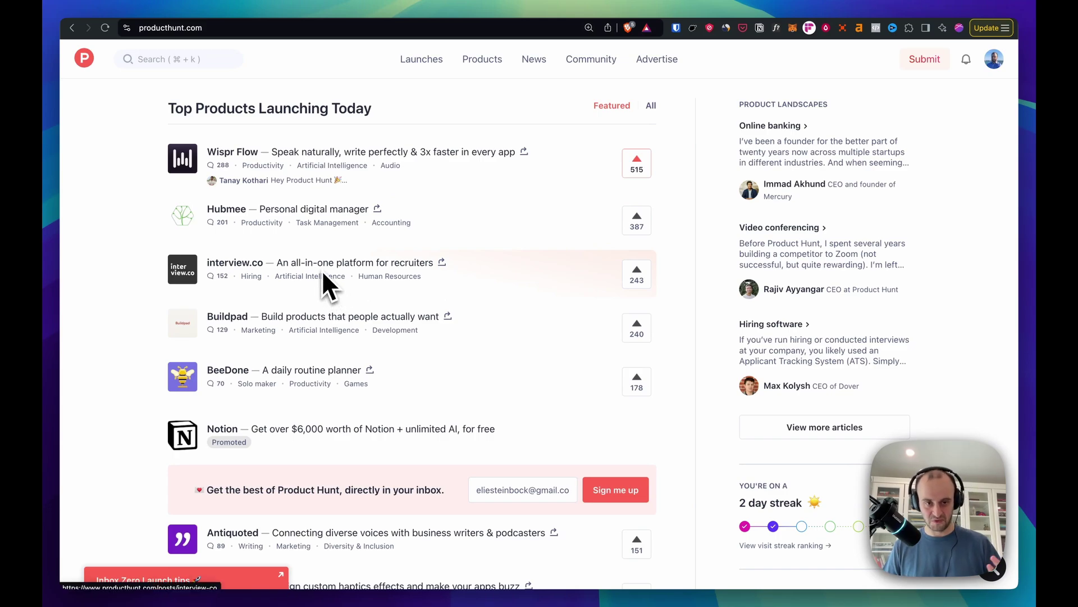
Step: Open the interview.co launch and examine its gallery, viewing the "Asynchronous Video Interview" image magnified
scroll(322, 270, down, 1)
click(301, 240)
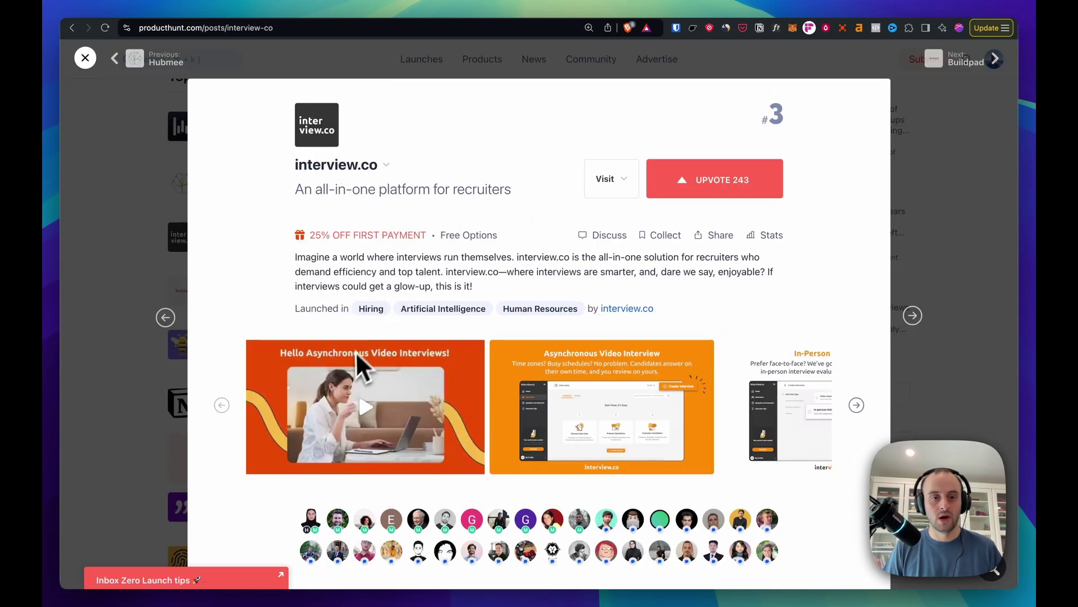
scroll(450, 361, right, 1)
scroll(452, 362, right, 10)
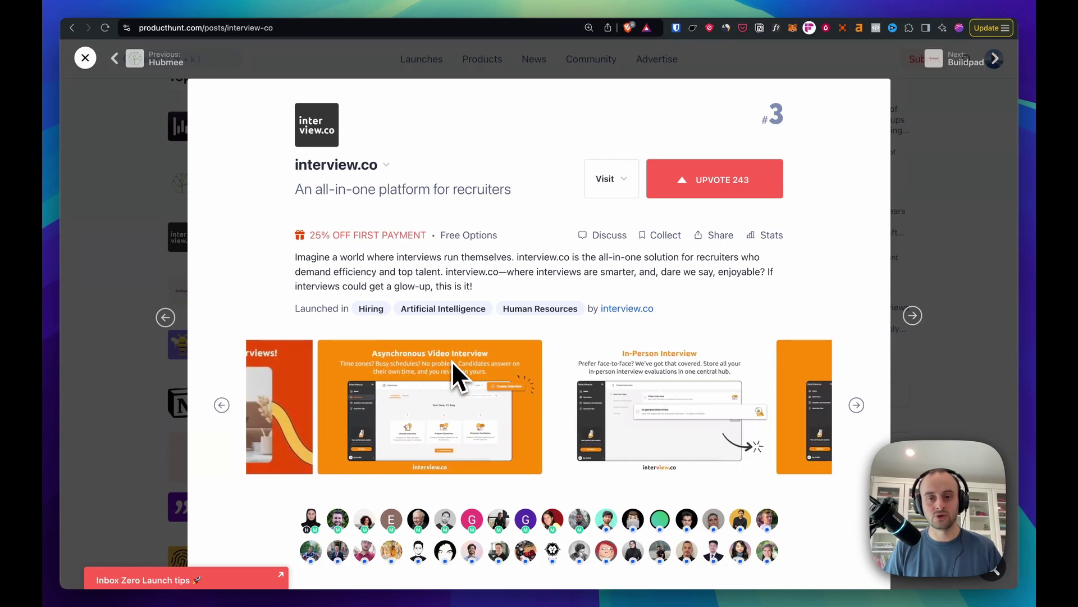
scroll(453, 366, right, 3)
scroll(453, 371, left, 10)
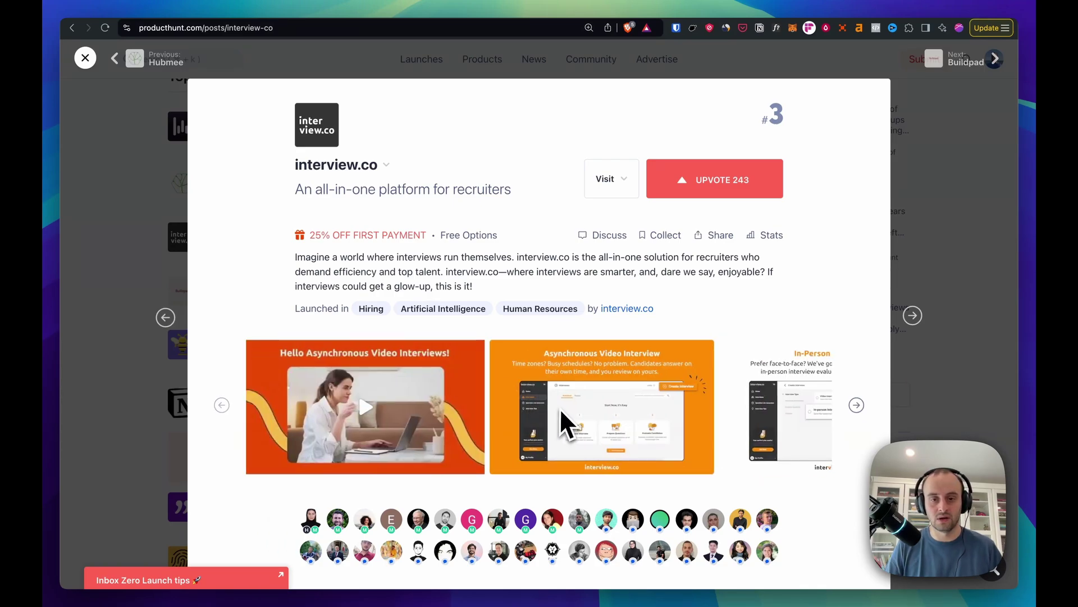
scroll(560, 408, up, 5)
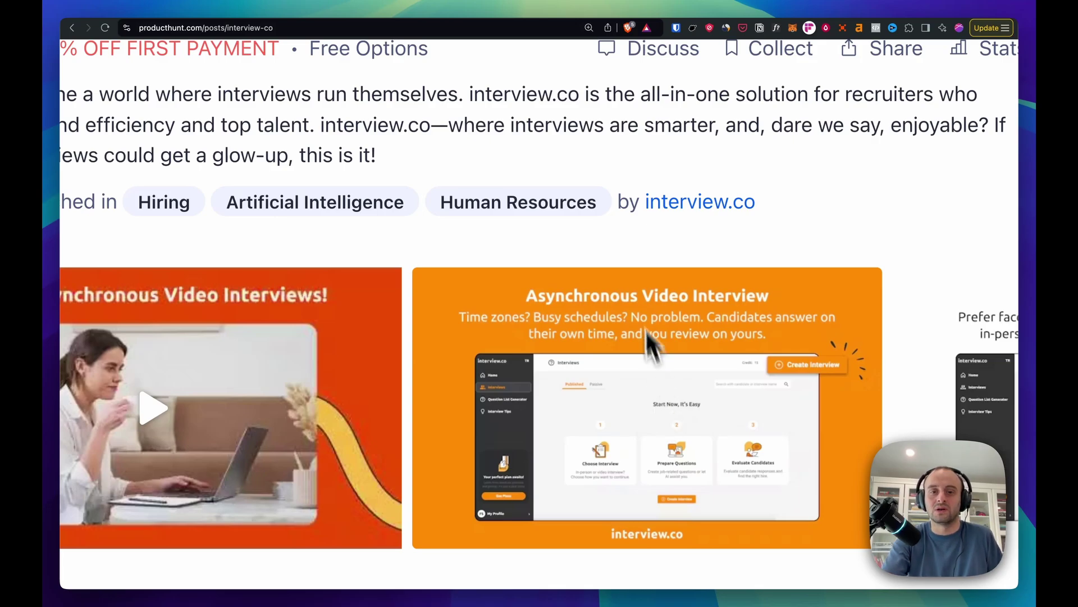
scroll(662, 328, down, 5)
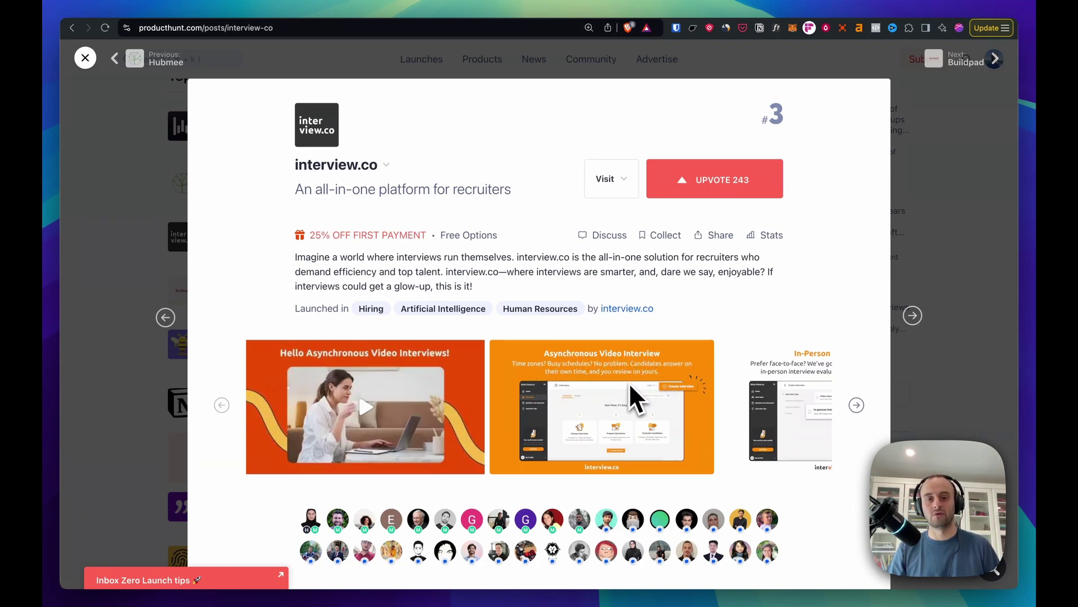
Step: Look through the remaining gallery images and the discussion of the interview.co launch, and close its launch overlay
scroll(631, 399, right, 10)
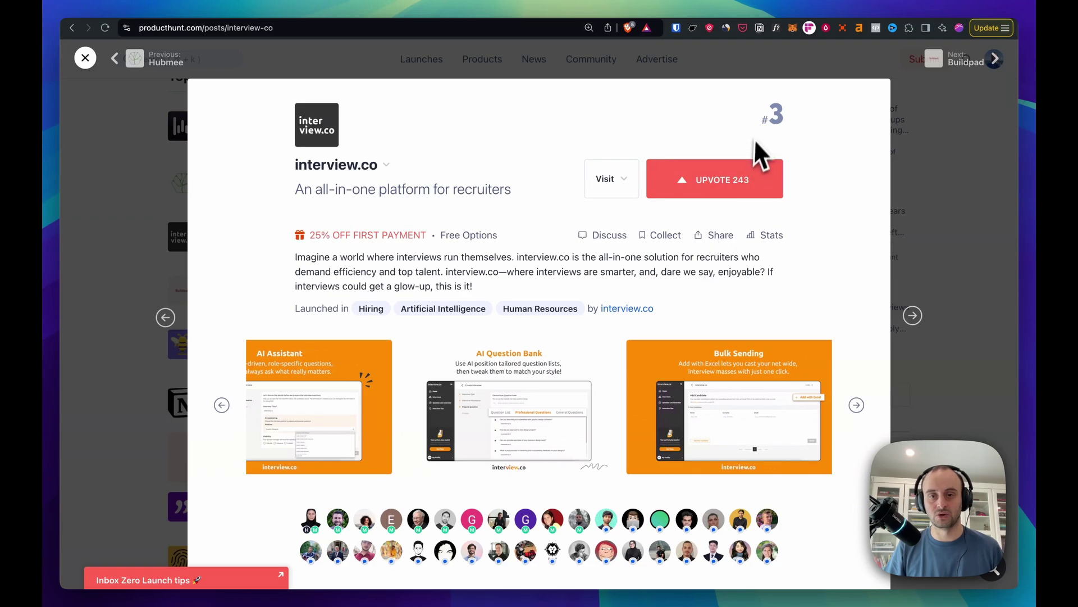
scroll(542, 367, down, 5)
scroll(541, 367, down, 5)
scroll(542, 367, up, 10)
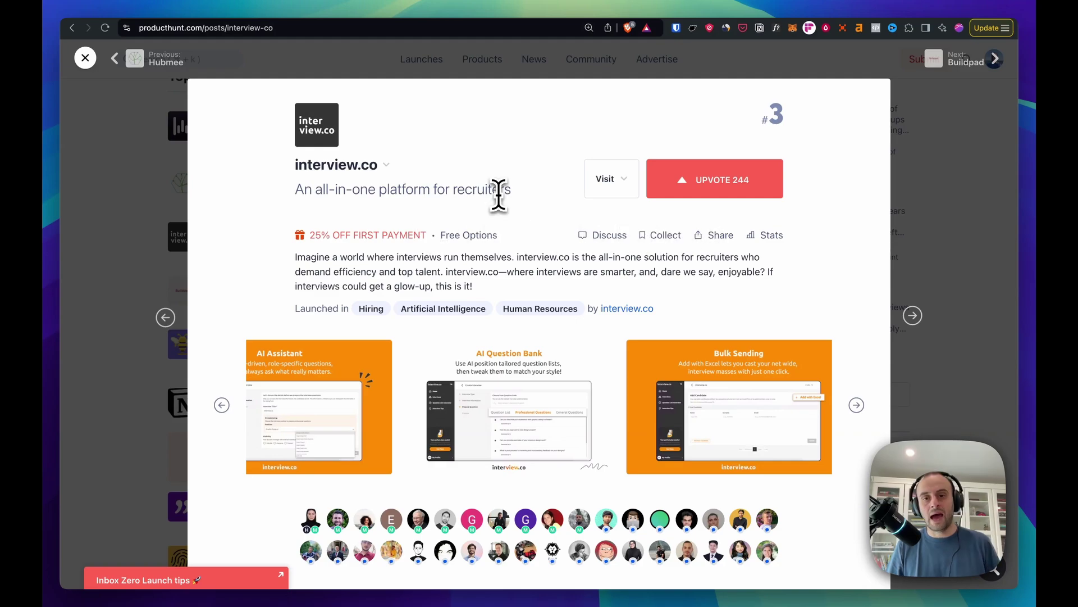
click(605, 179)
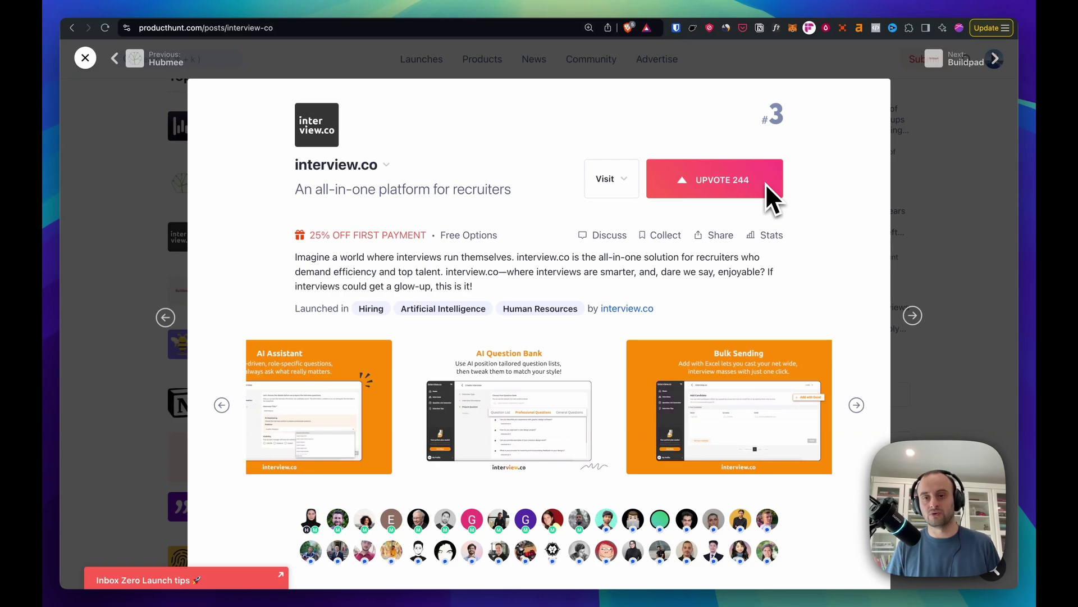
scroll(534, 321, down, 3)
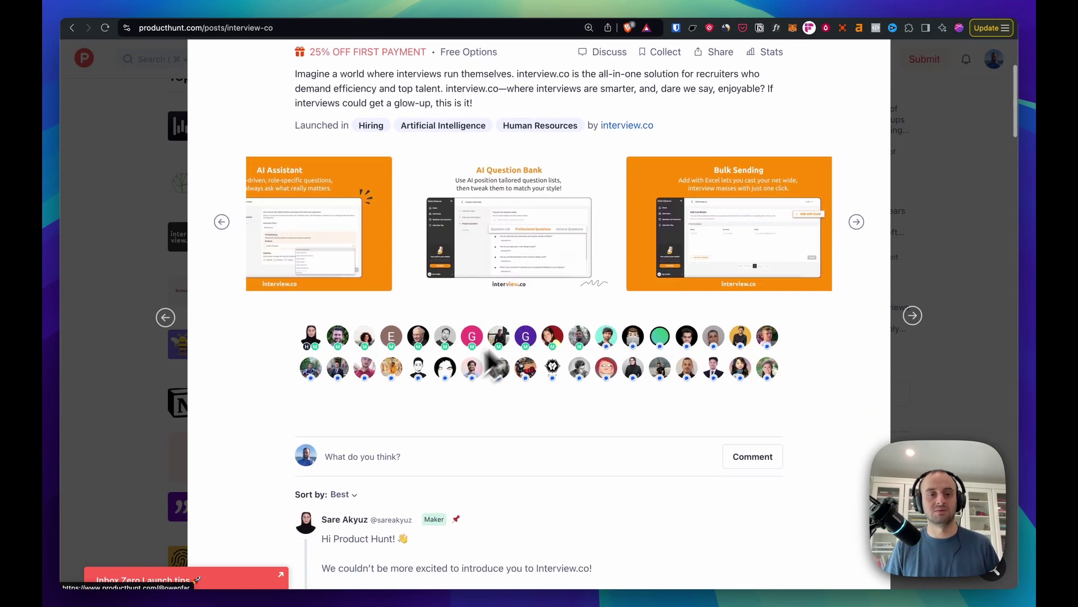
scroll(497, 355, up, 3)
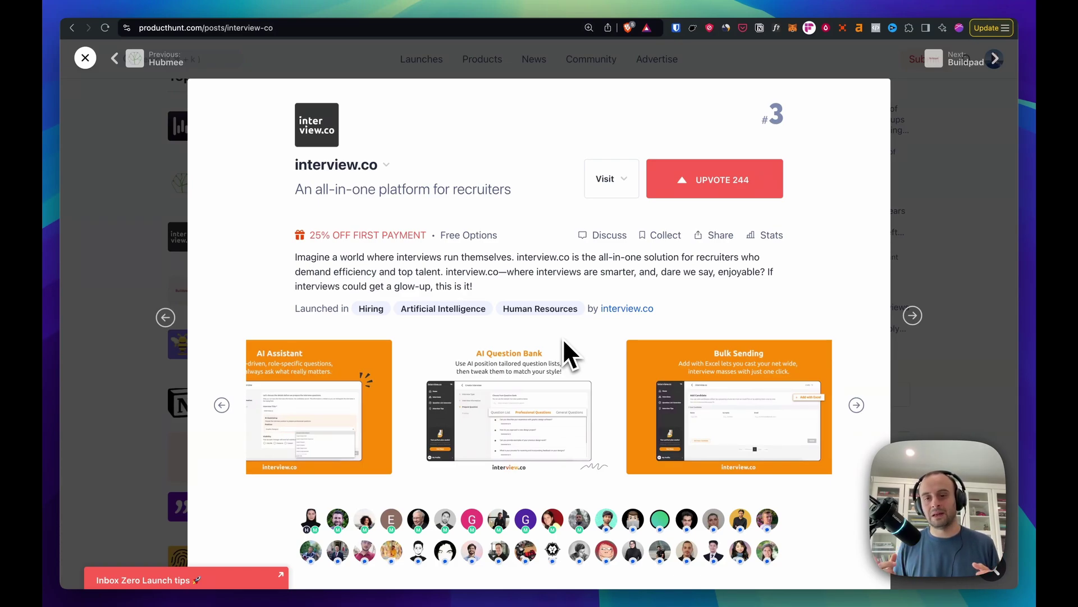
scroll(551, 373, right, 5)
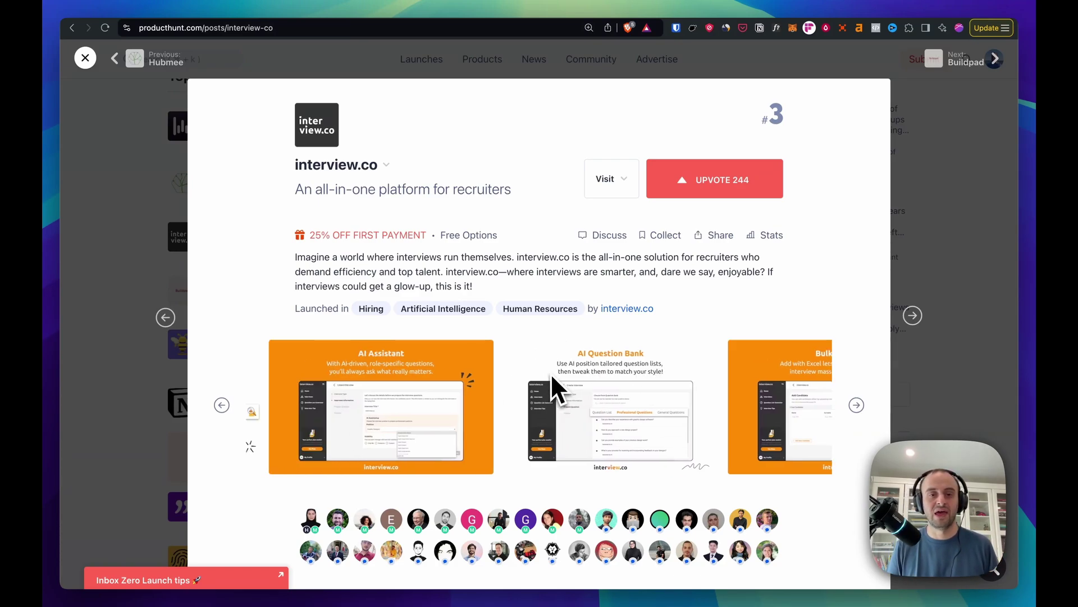
scroll(552, 373, left, 1)
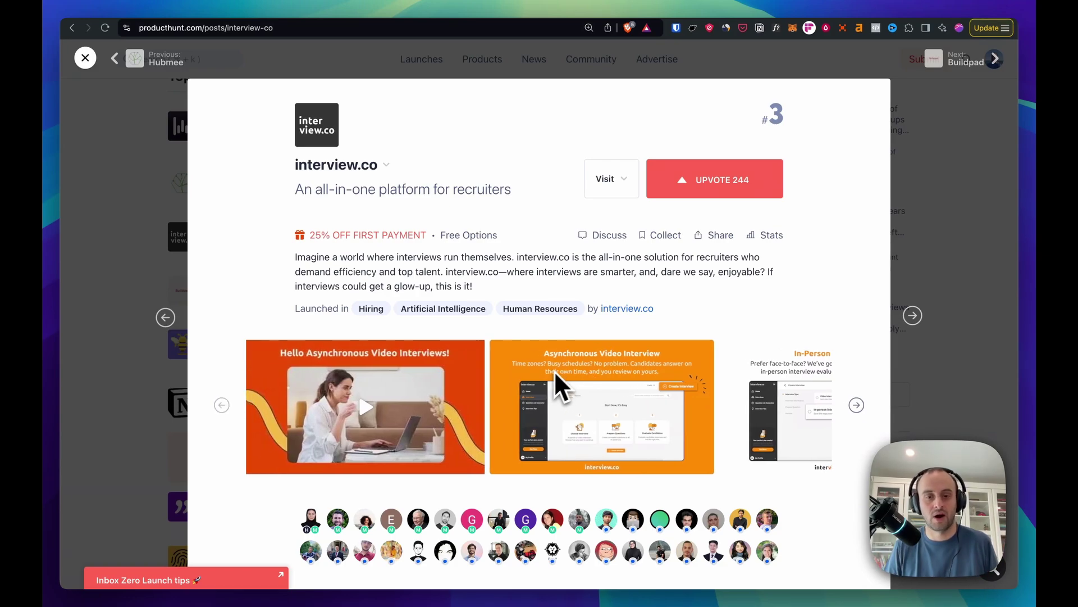
click(911, 135)
Step: Reopen the Wispr Flow launch to look at its gallery images once more
scroll(410, 247, up, 1)
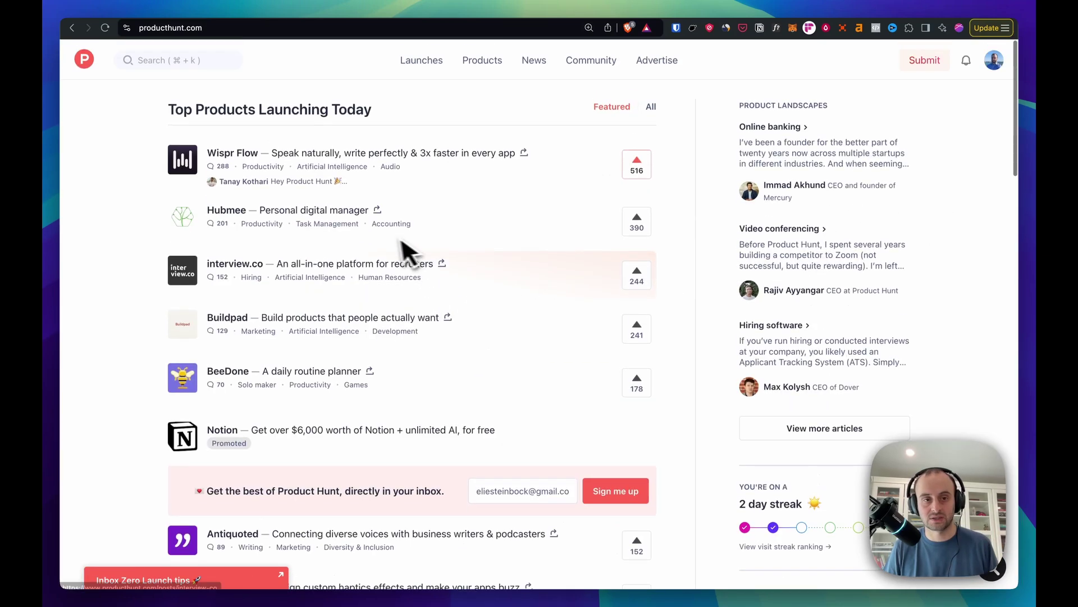
click(385, 169)
scroll(592, 464, right, 2)
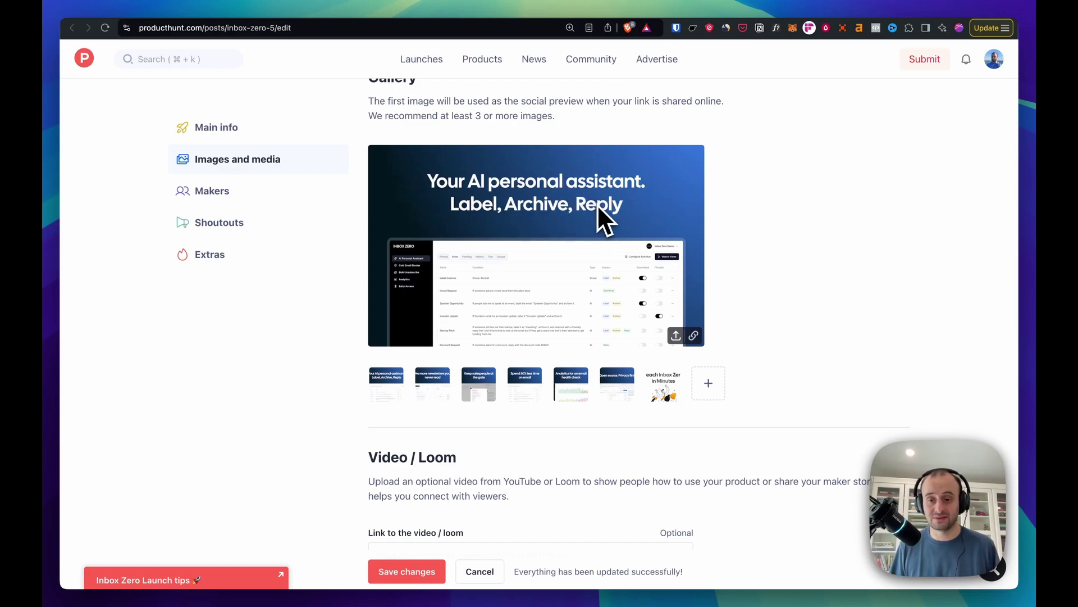
Step: On the Inbox Zero launch editing page, preview the gallery images from "No more newsletters you never read" to "Reach Inbox Zero in Minutes"
drag(424, 385, 370, 389)
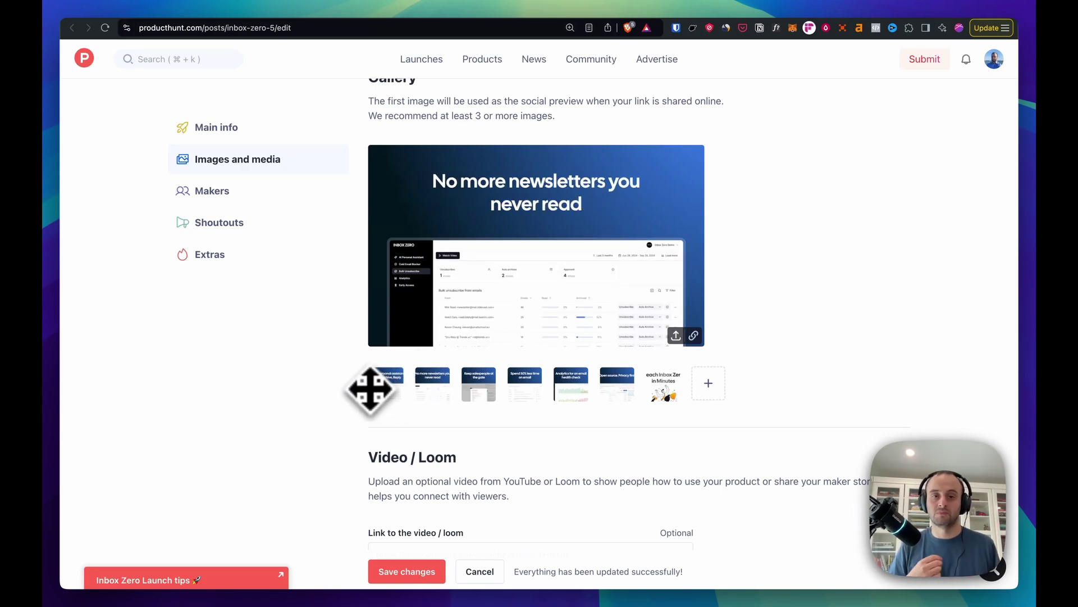
drag(370, 389, 371, 389)
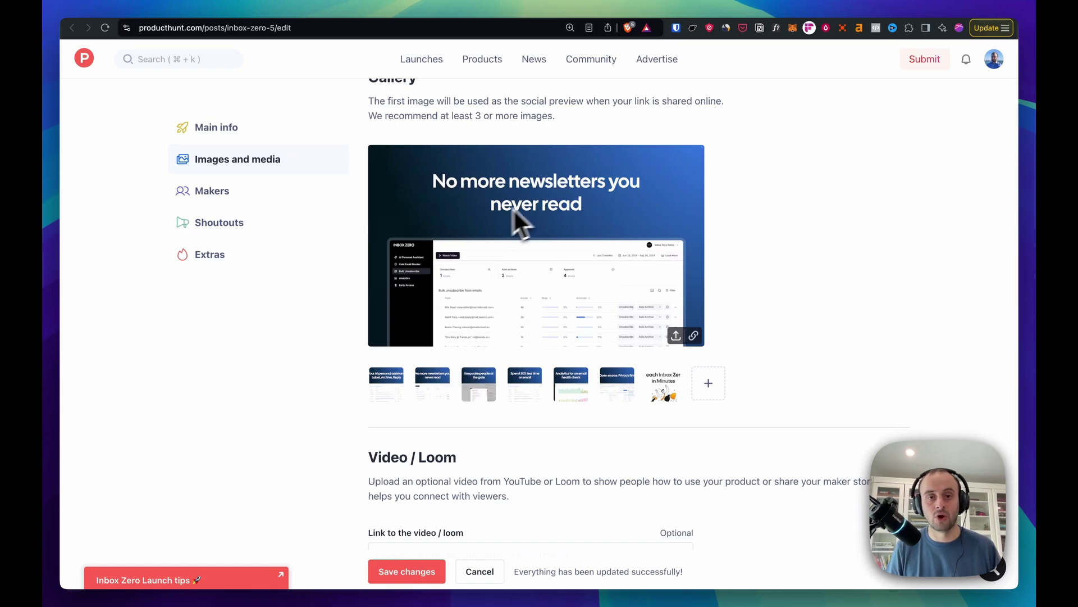
click(479, 390)
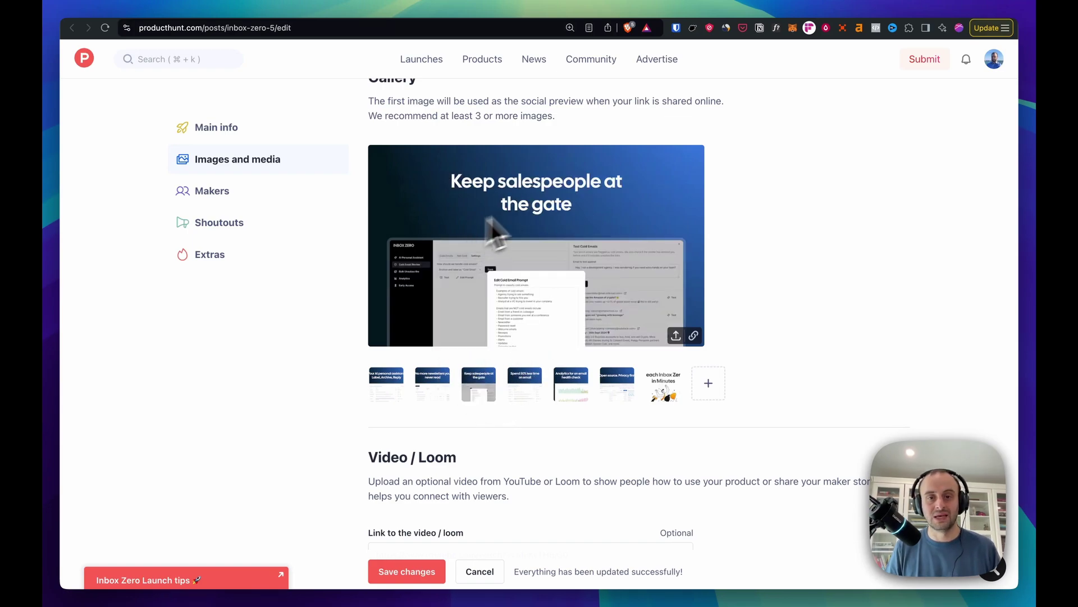
click(537, 371)
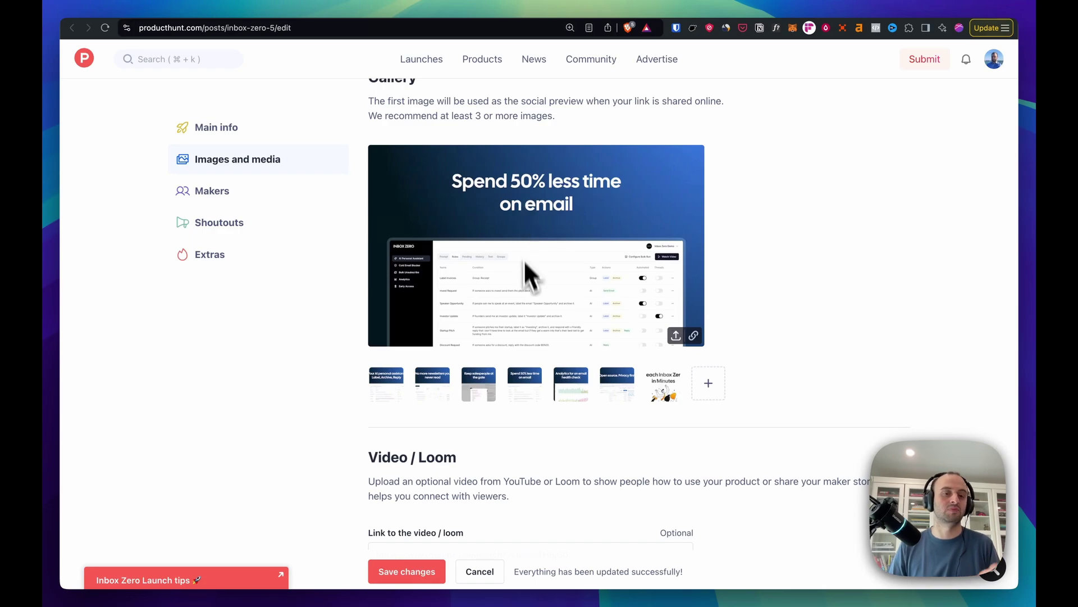
scroll(363, 387, up, 1)
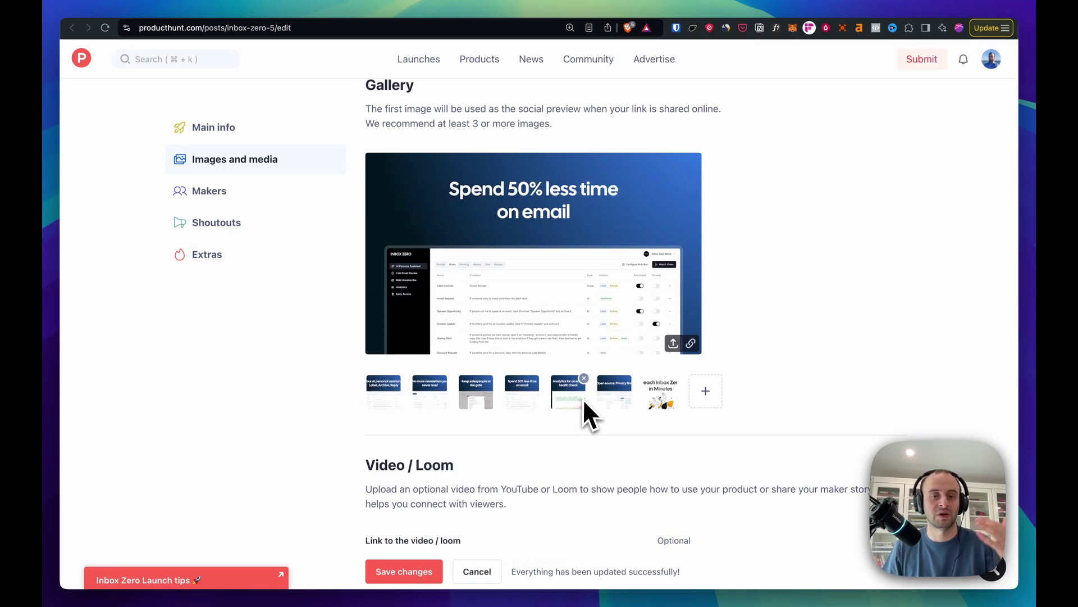
click(620, 400)
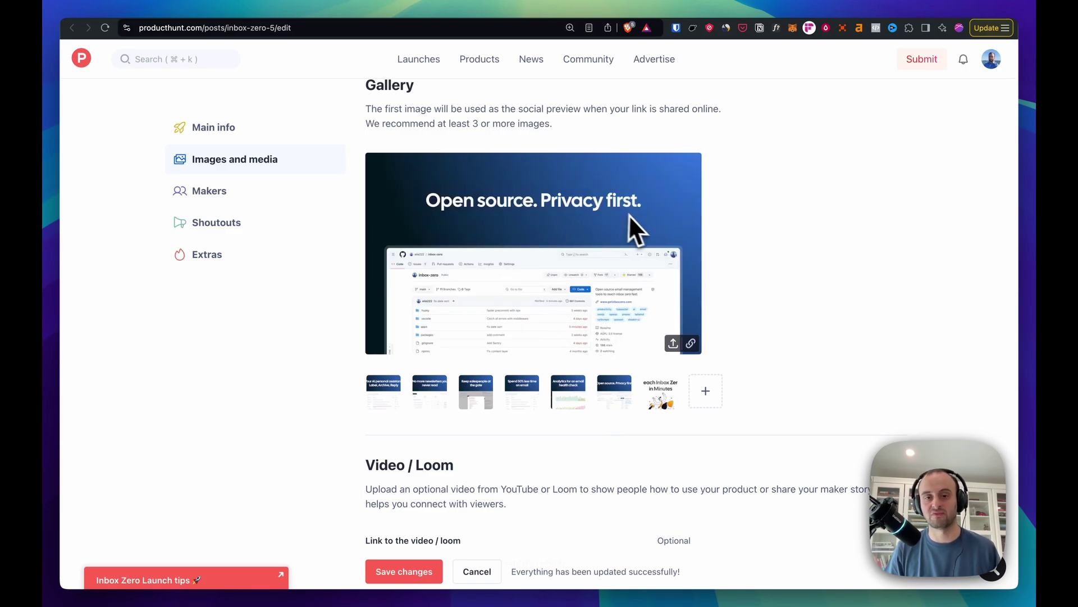
click(671, 396)
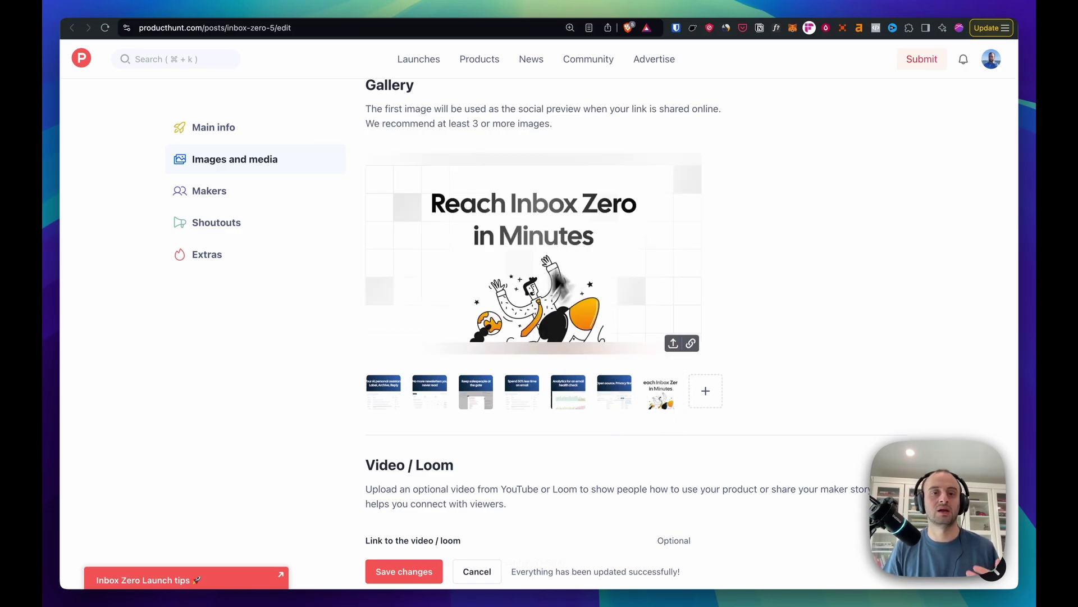
Step: Highlight the YouTube link in the launch's video section to inspect it, and clear the selection
scroll(569, 266, down, 3)
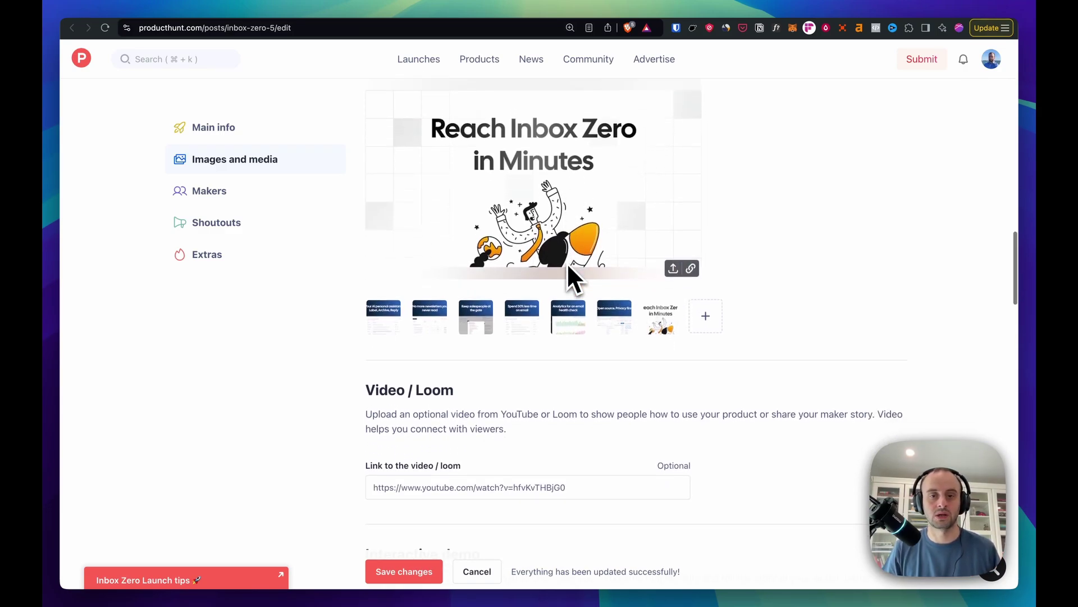
scroll(570, 261, down, 5)
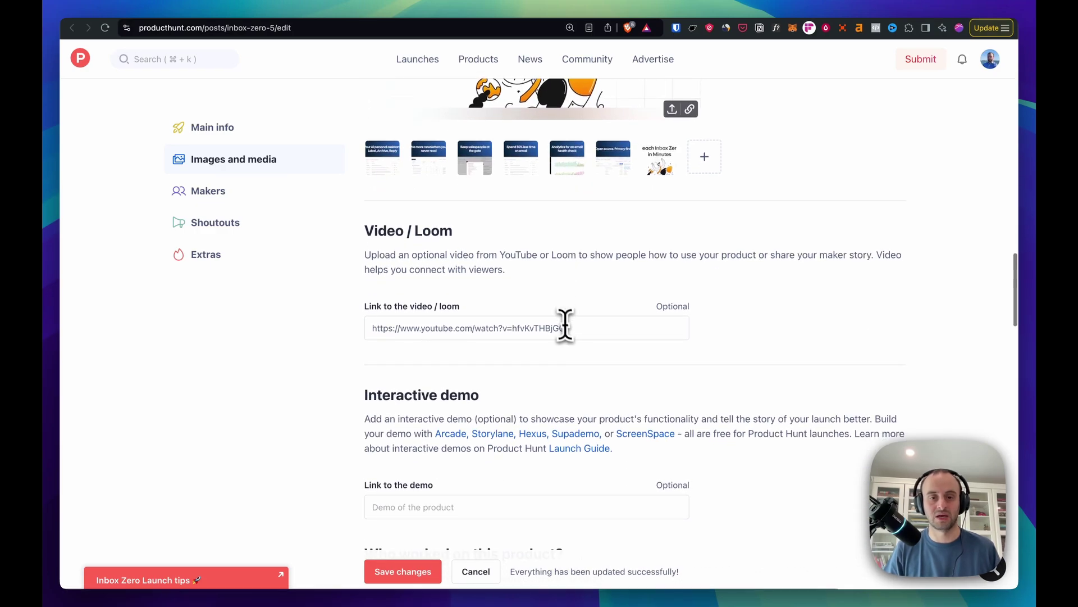
scroll(564, 320, down, 3)
triple_click(502, 261)
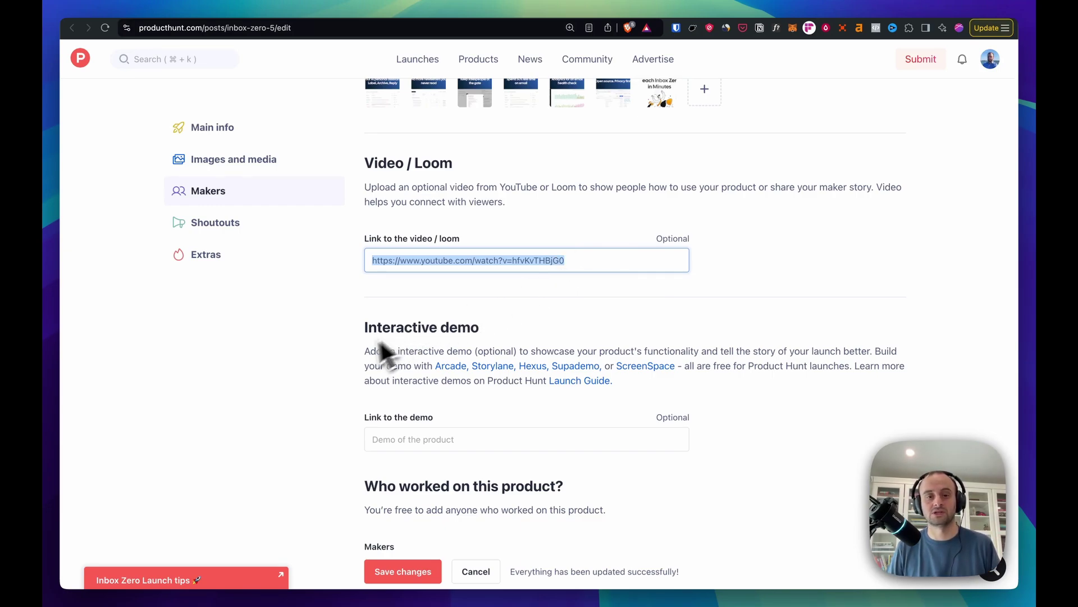
click(304, 385)
Step: Review the launch's interactive demo, makers and shoutouts sections, including the Loops and Prisma shoutouts
scroll(325, 375, down, 5)
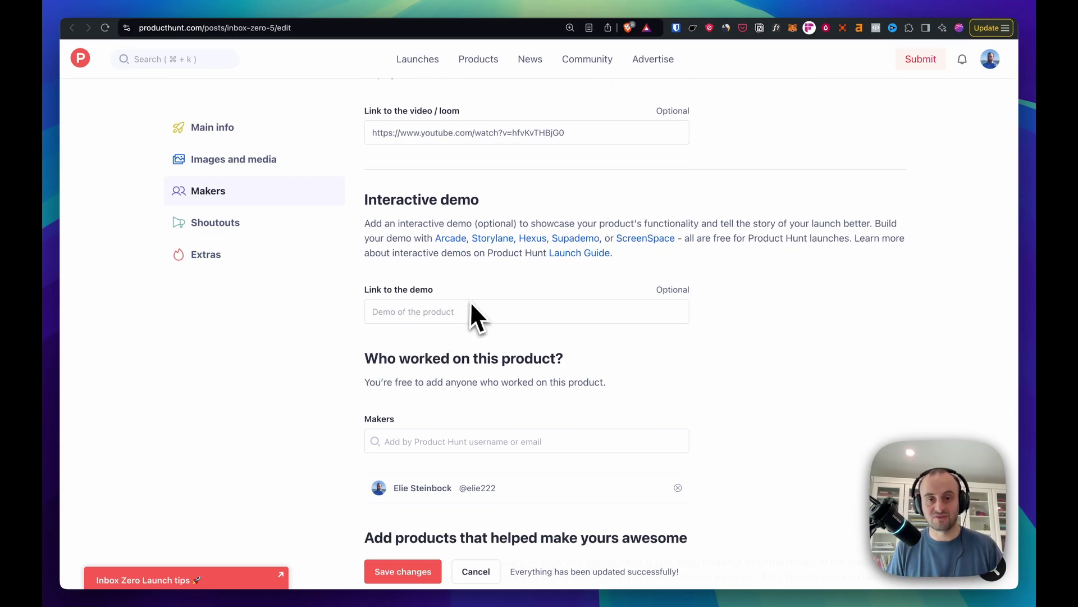
scroll(474, 311, down, 5)
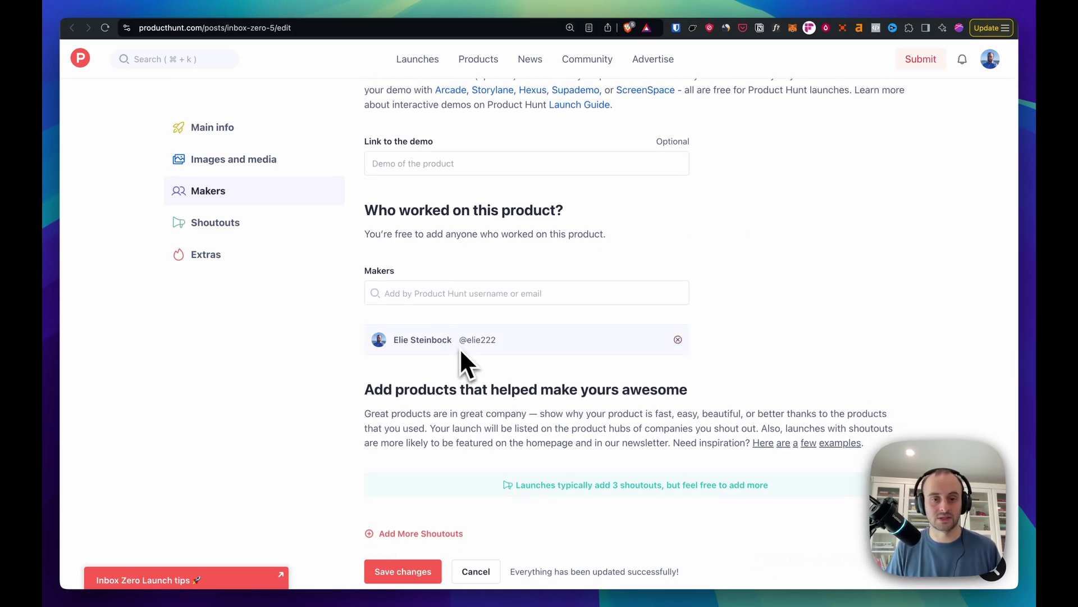
scroll(461, 354, down, 5)
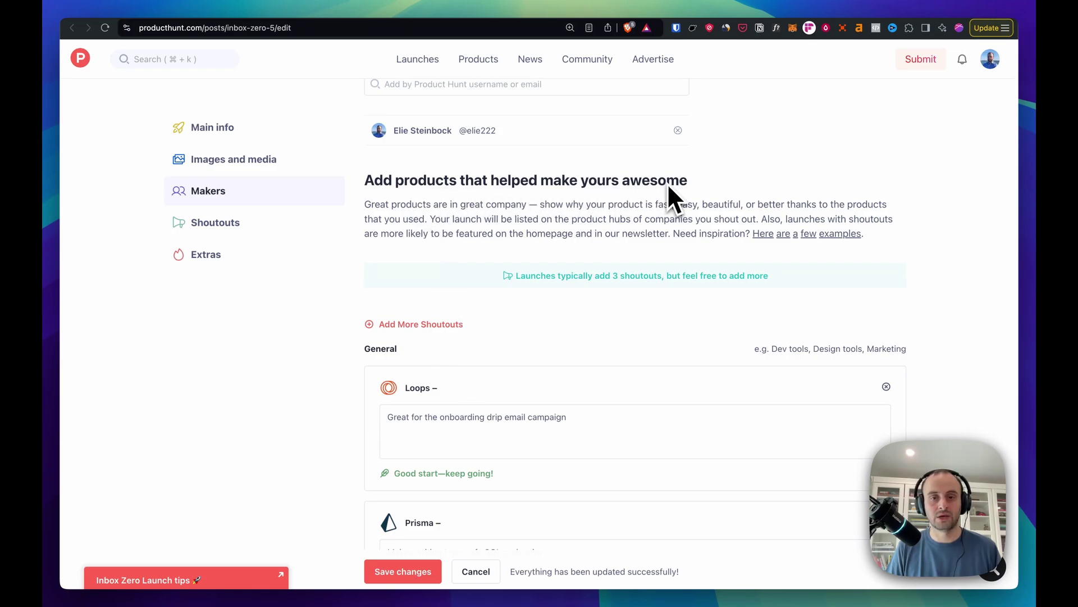
scroll(393, 320, down, 3)
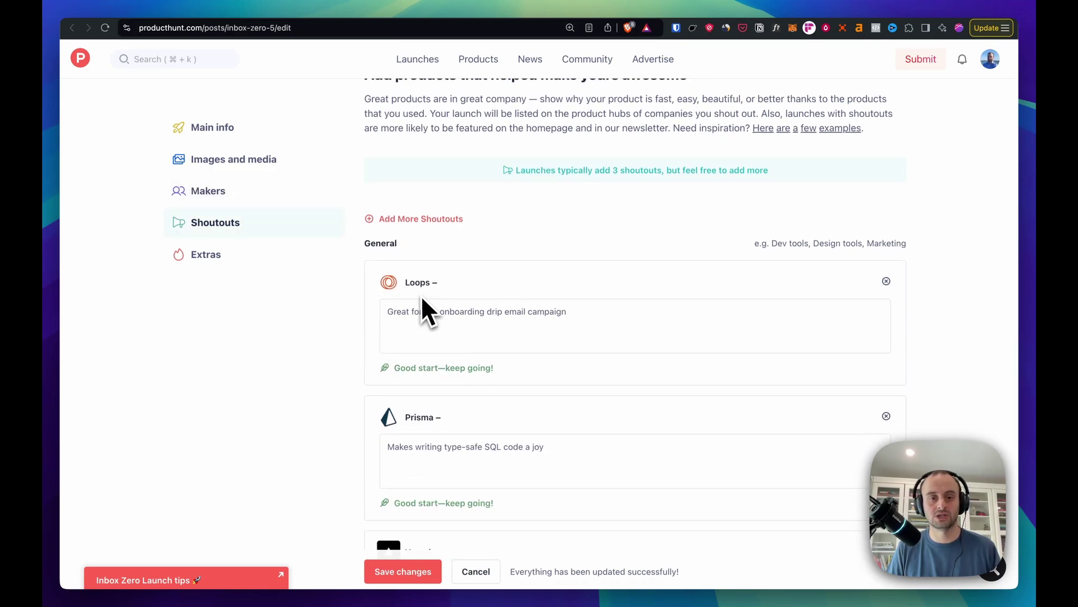
Step: Review the remaining shoutouts from Vercel to Neon, continuing to the launch's pricing and promo code sections
scroll(427, 337, down, 5)
scroll(337, 387, down, 6)
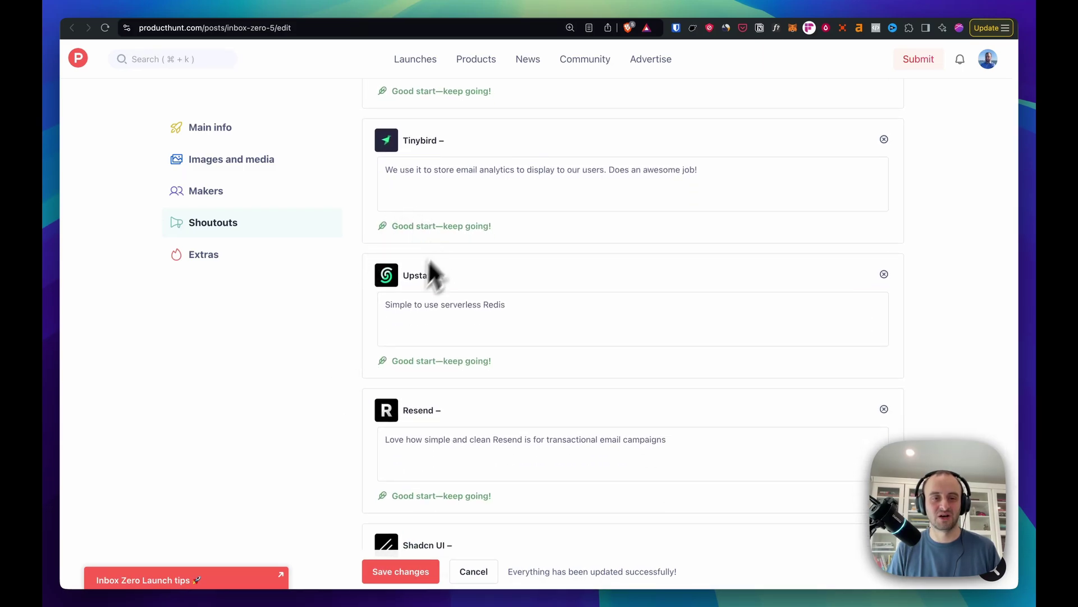
scroll(393, 314, down, 3)
scroll(415, 379, down, 5)
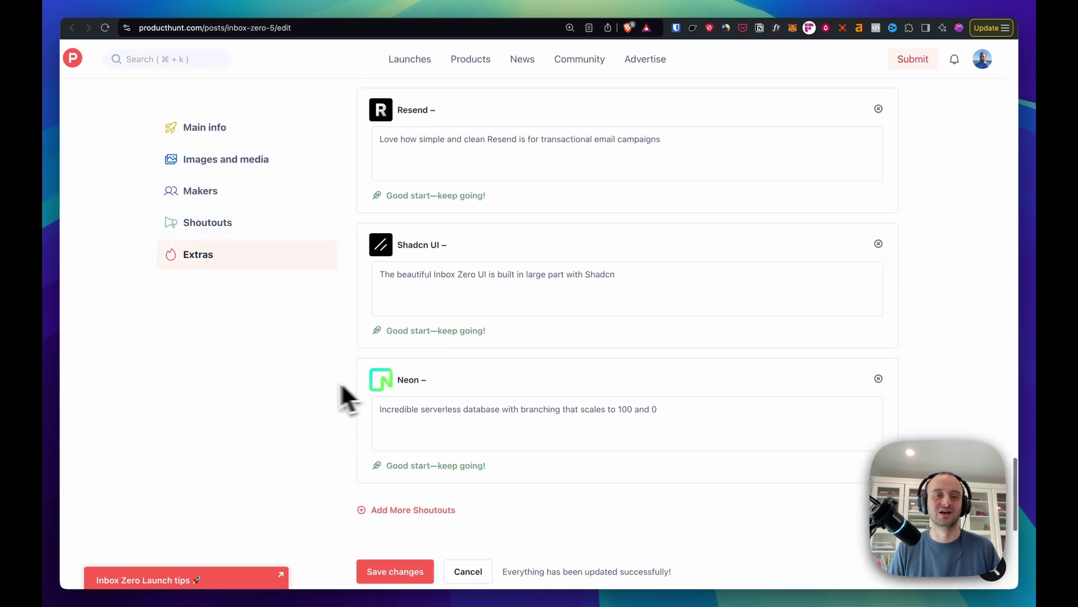
scroll(309, 383, down, 4)
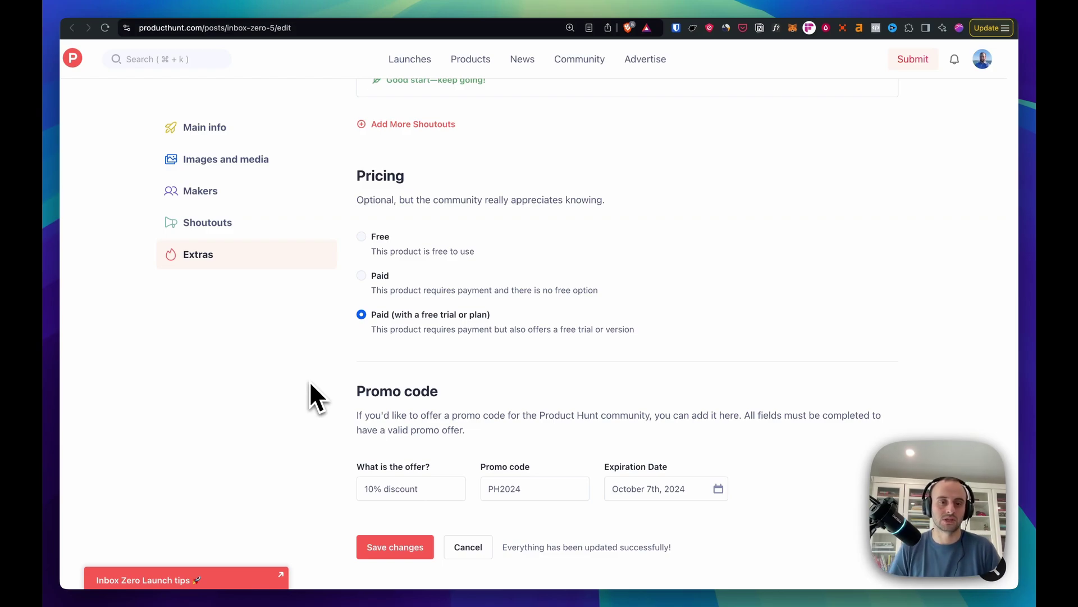
Step: Go back to the shoutouts and reread the Prisma, Vercel, Tinybird and Upstash entries
scroll(310, 384, up, 9)
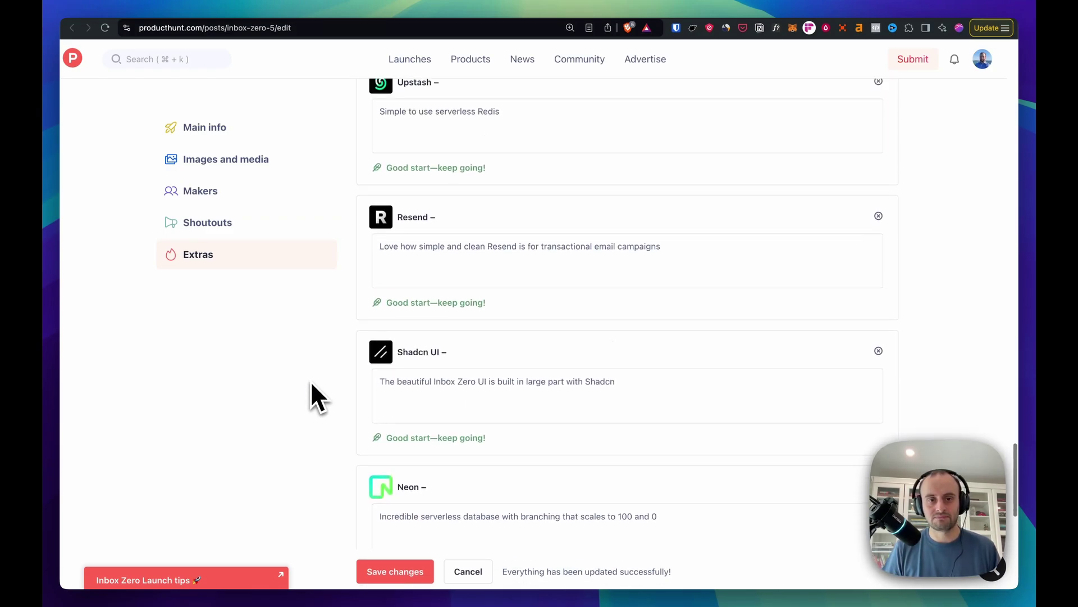
scroll(333, 362, up, 5)
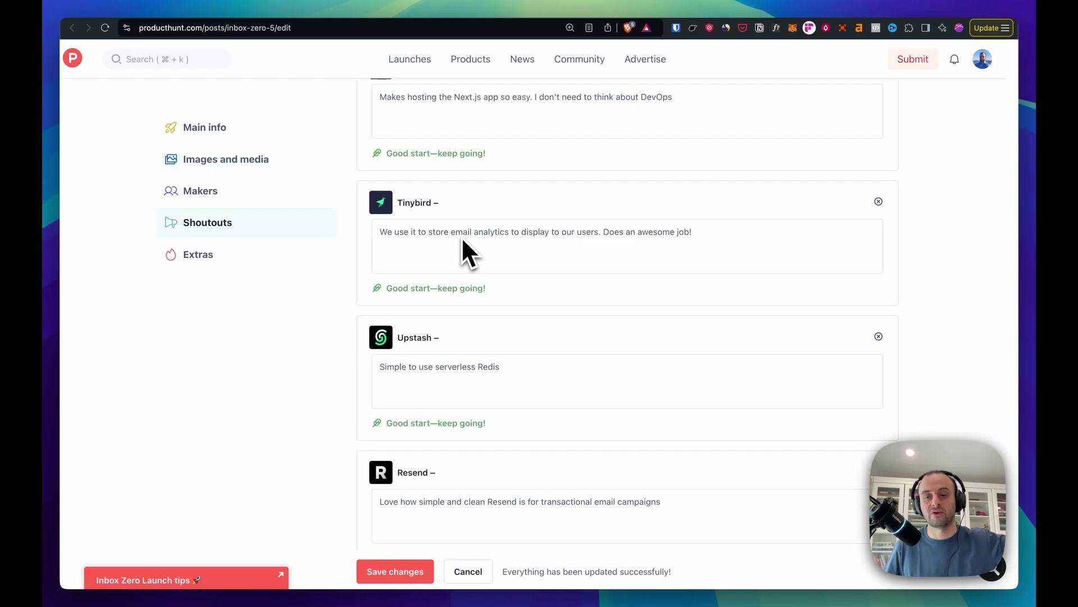
scroll(393, 303, up, 3)
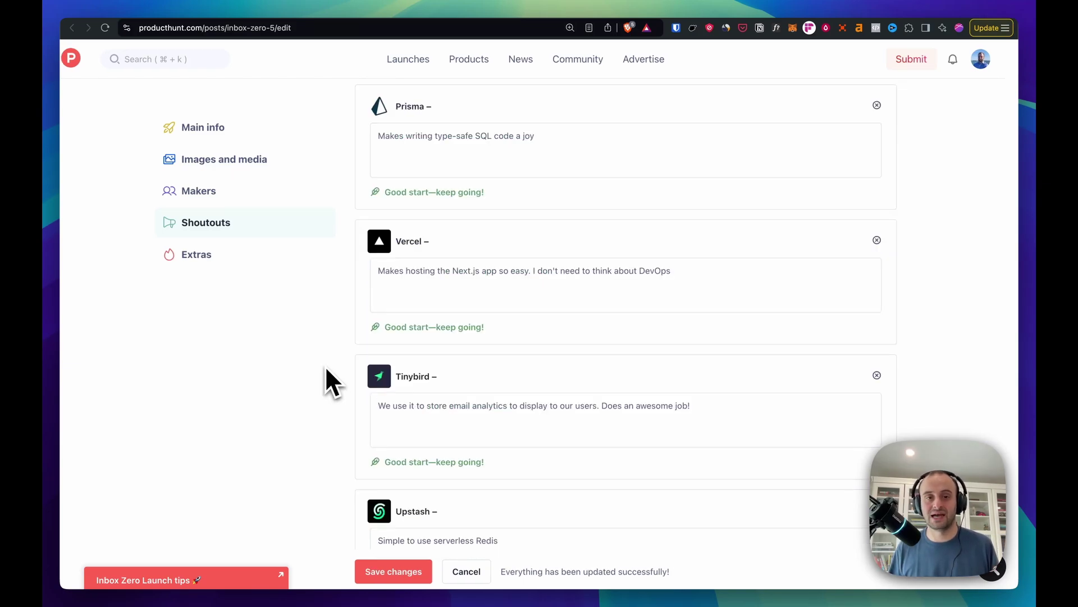
scroll(422, 410, down, 1)
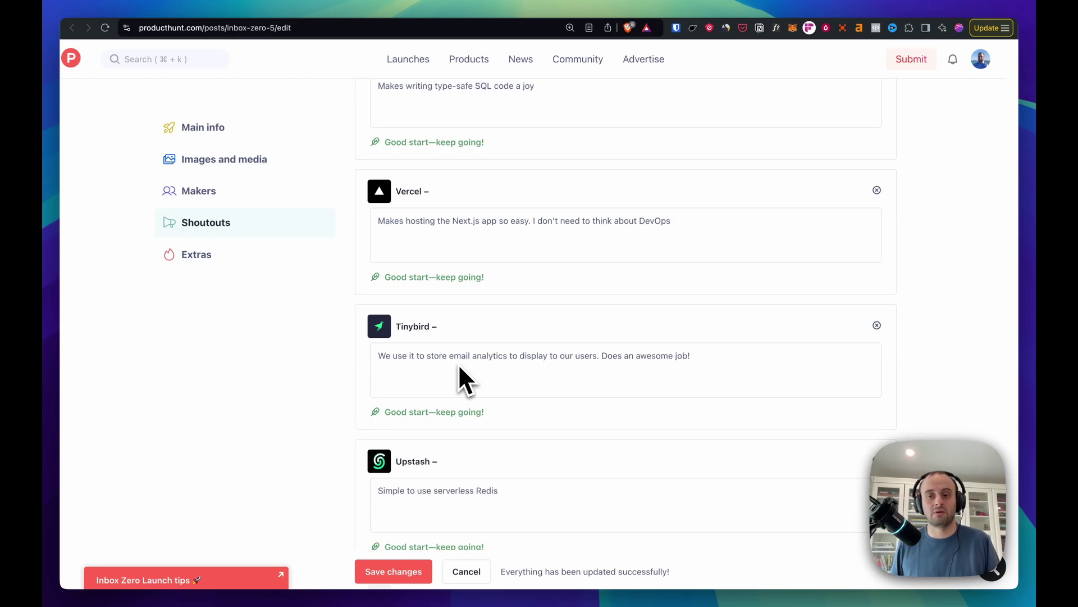
scroll(393, 373, down, 3)
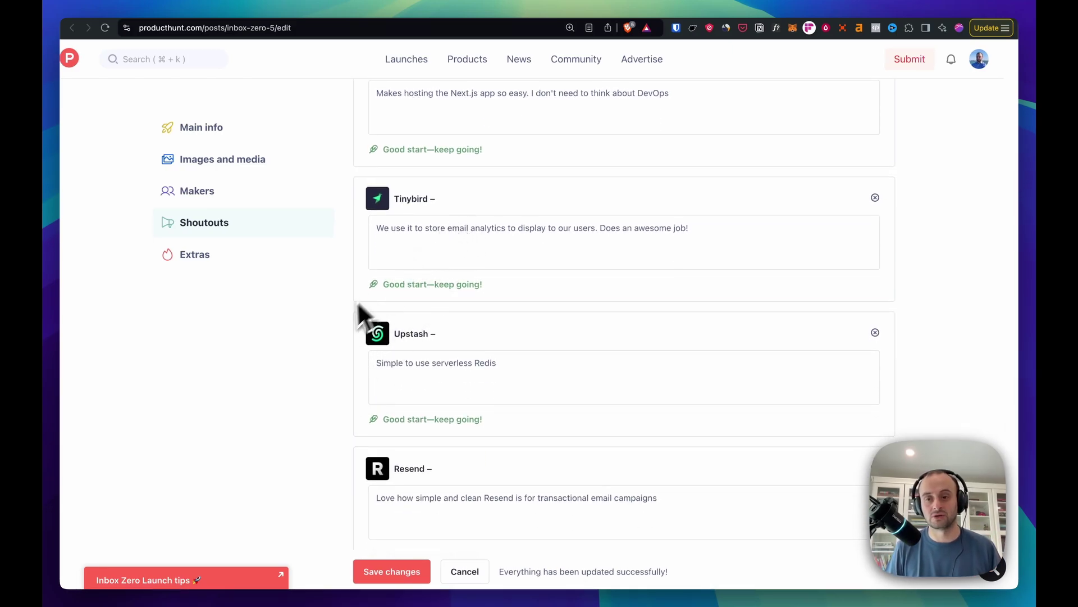
Step: Review the last shoutouts again, and examine the launch's pricing option and promo code offer
scroll(341, 318, down, 5)
scroll(341, 320, down, 3)
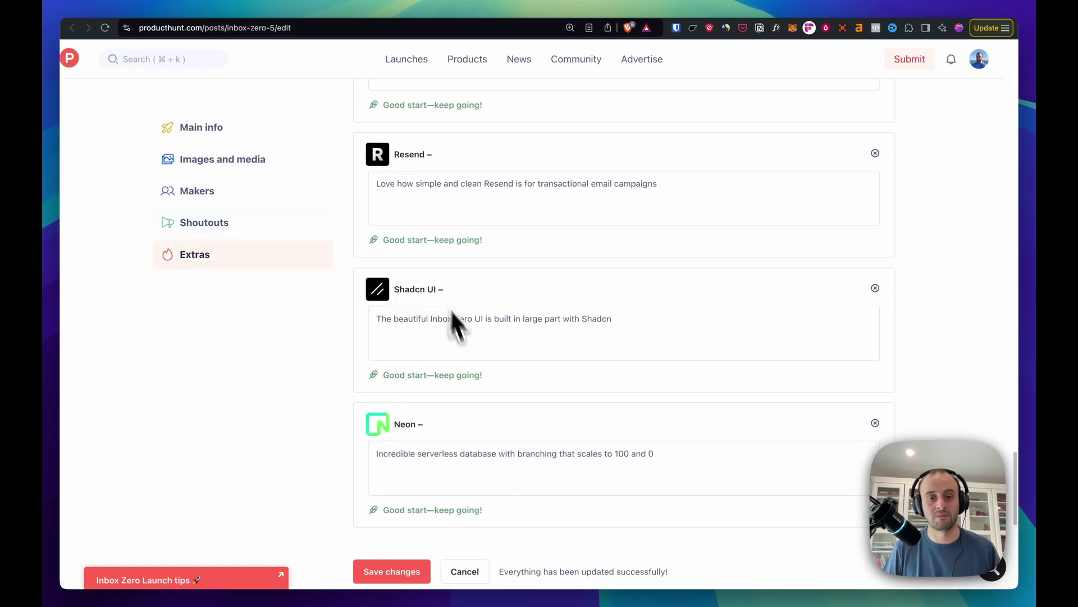
scroll(448, 313, down, 5)
scroll(356, 349, down, 4)
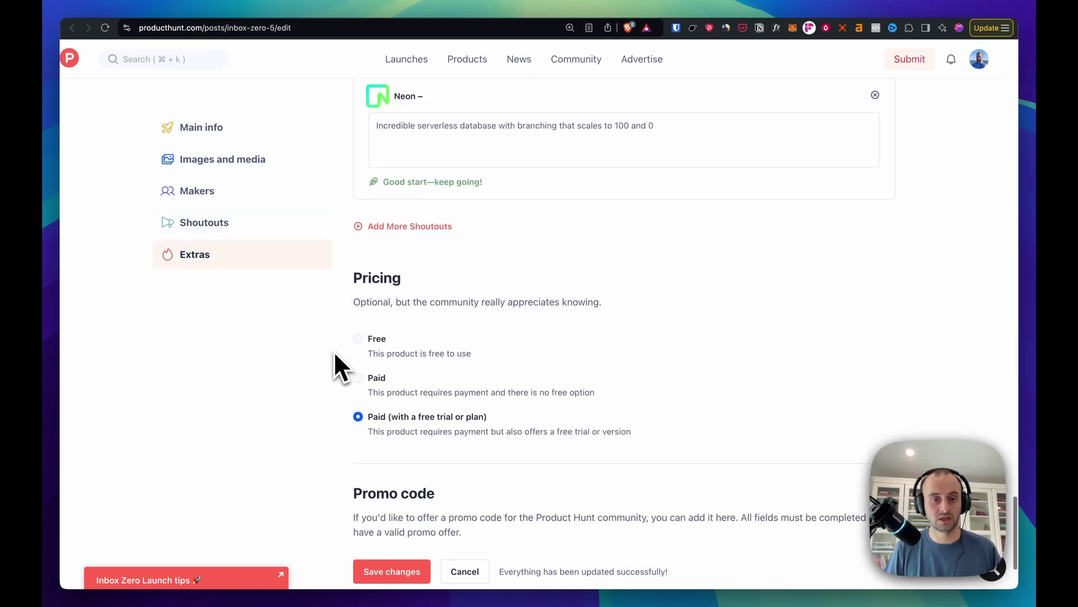
scroll(365, 264, down, 2)
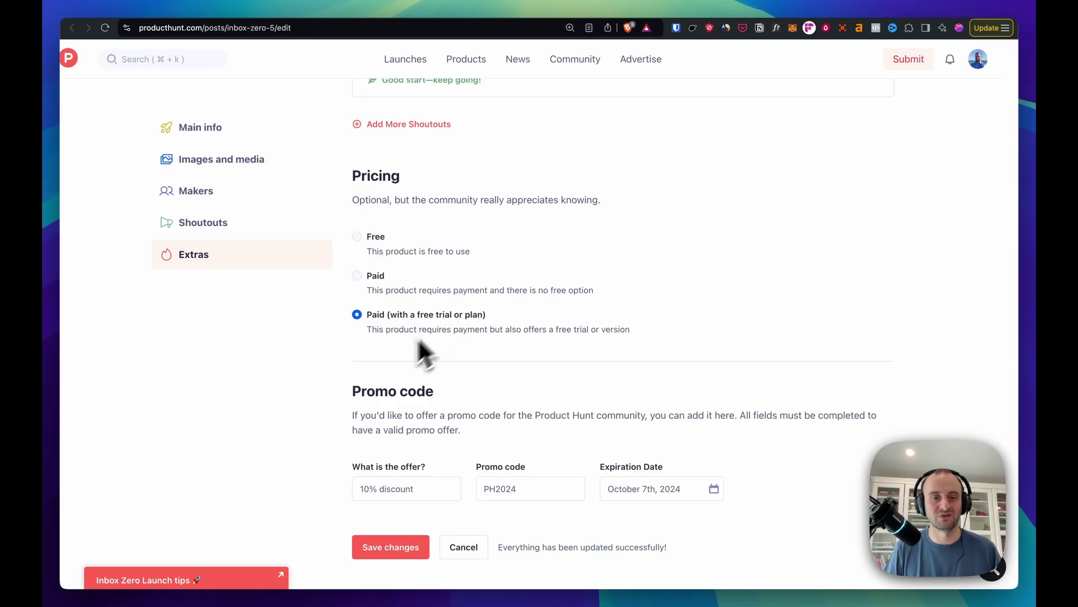
click(546, 498)
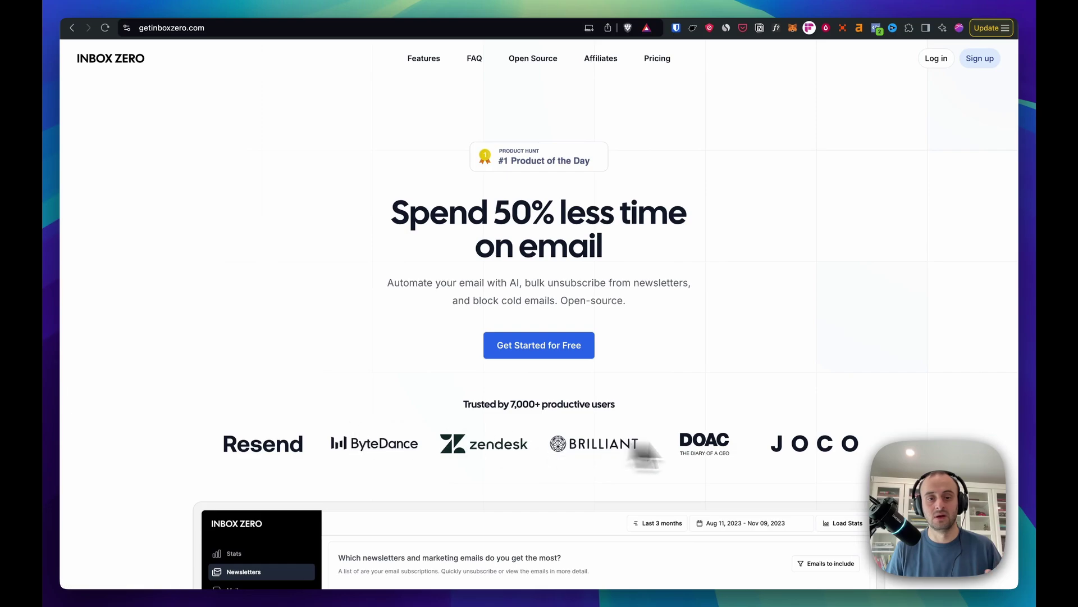
Step: On the Inbox Zero website, review the landing page from the hero and testimonials through the feature sections to the pricing plans
scroll(561, 441, down, 10)
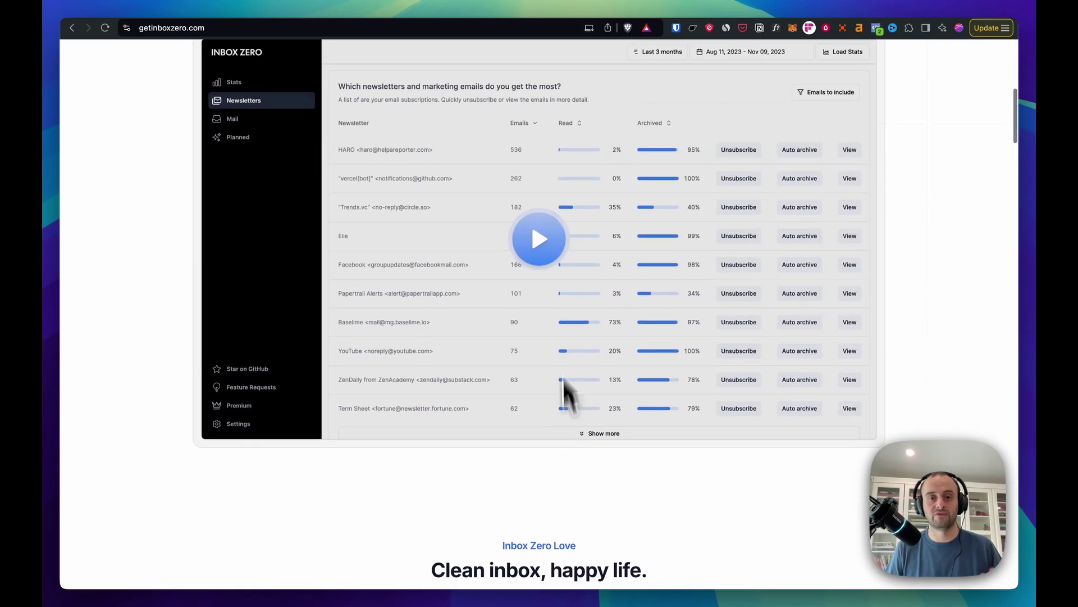
scroll(578, 245, down, 15)
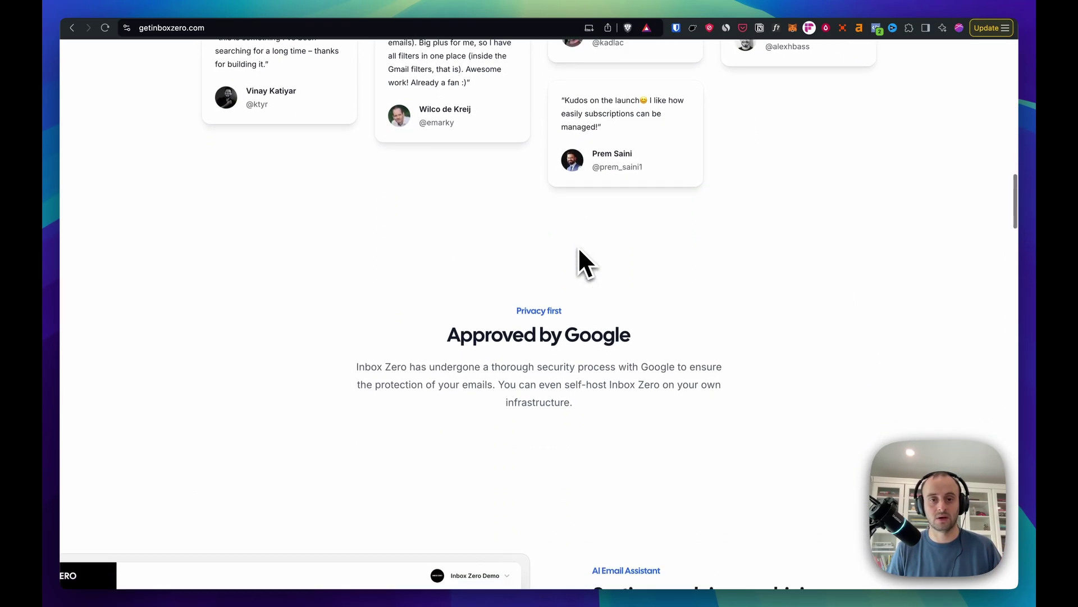
scroll(579, 253, down, 5)
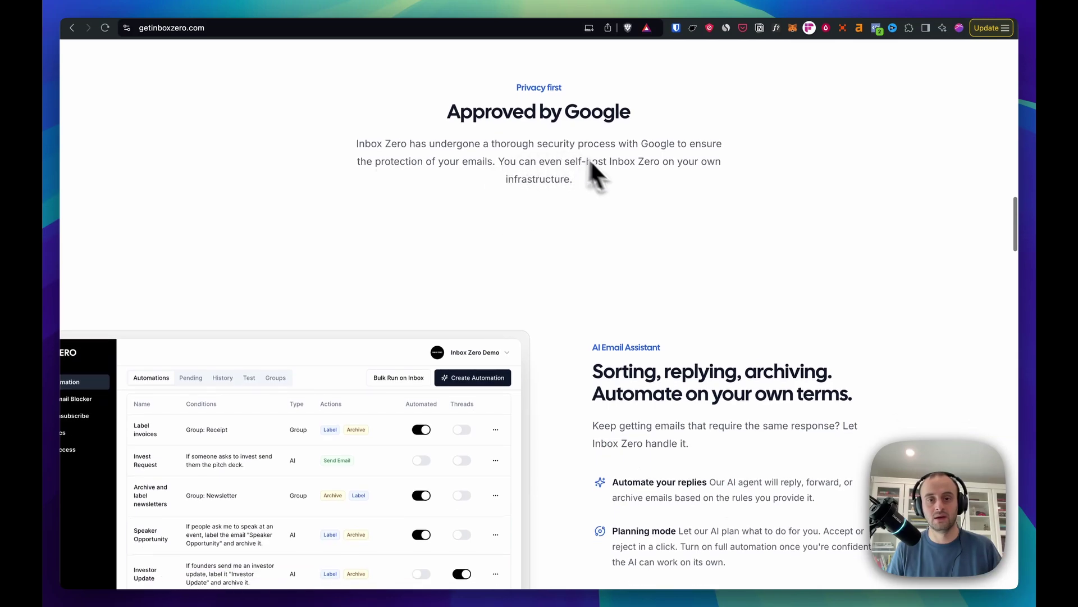
scroll(440, 318, down, 20)
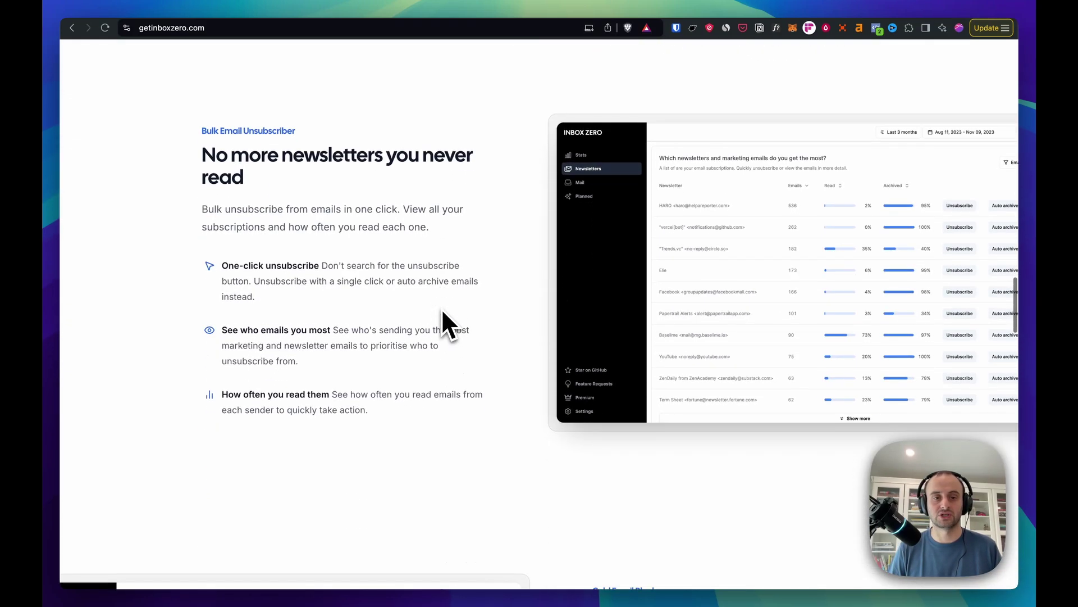
scroll(442, 312, down, 20)
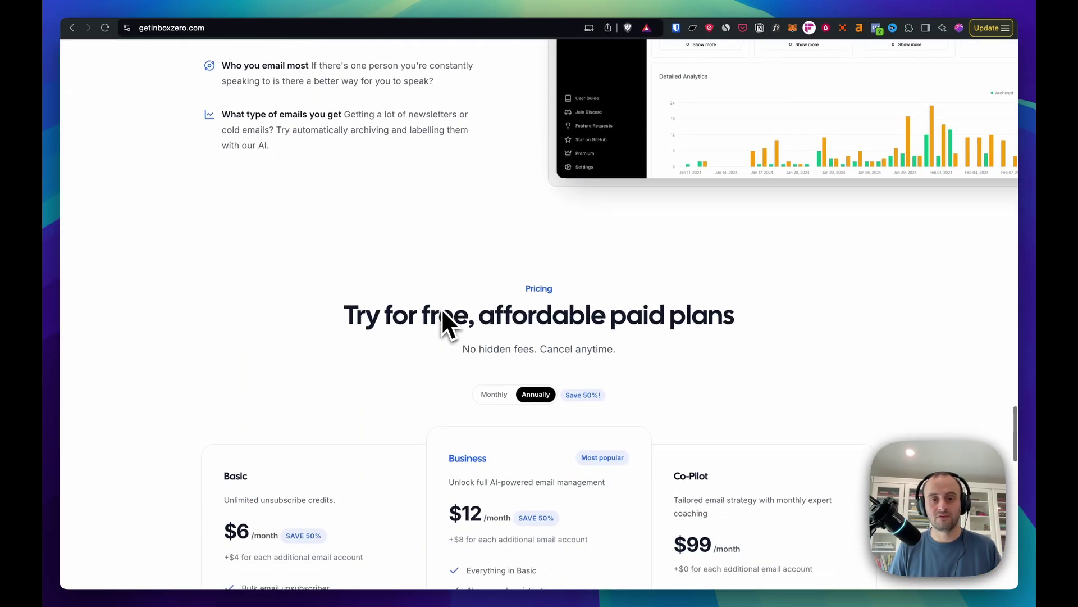
scroll(442, 308, down, 2)
scroll(609, 212, up, 3)
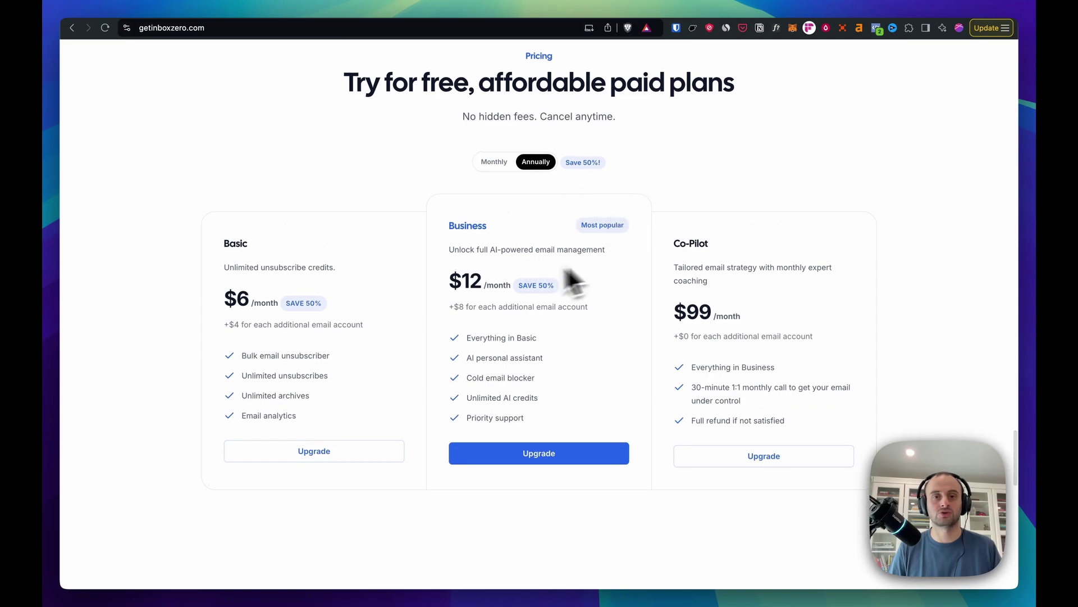